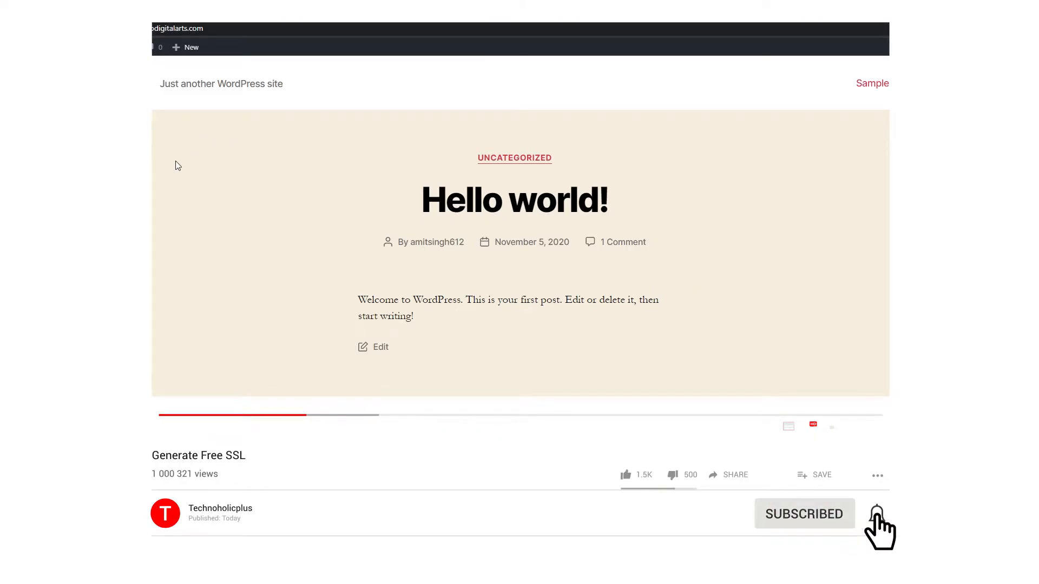
pyautogui.scroll(-5, 163, 159)
pyautogui.scroll(5, 163, 159)
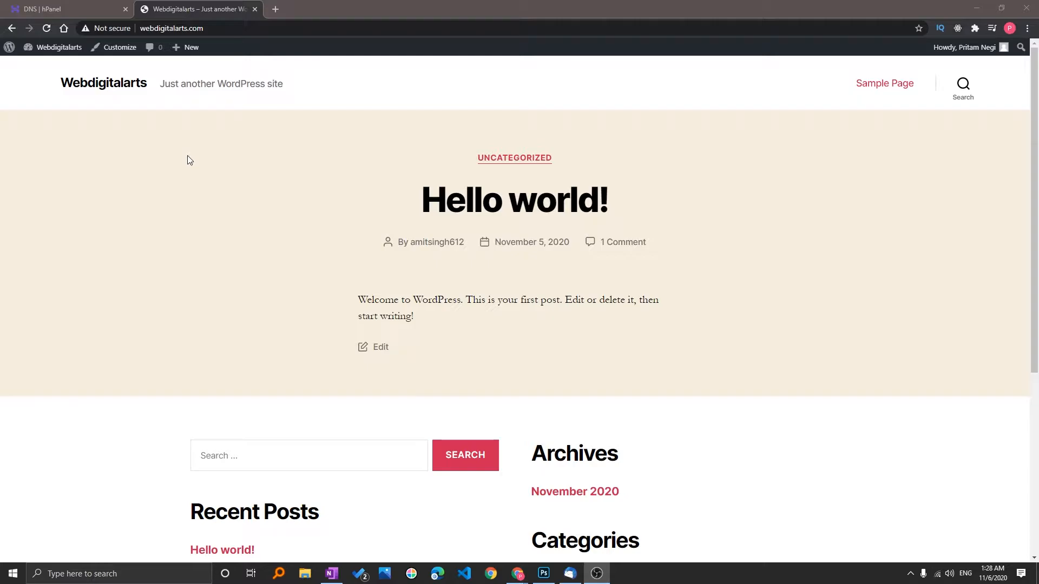
pyautogui.click(71, 8)
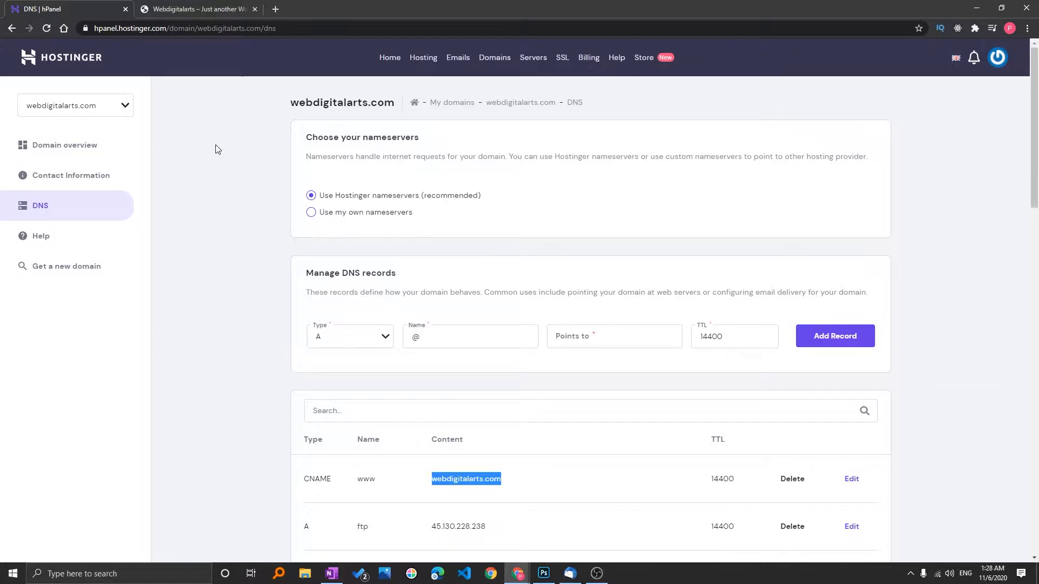
pyautogui.click(206, 8)
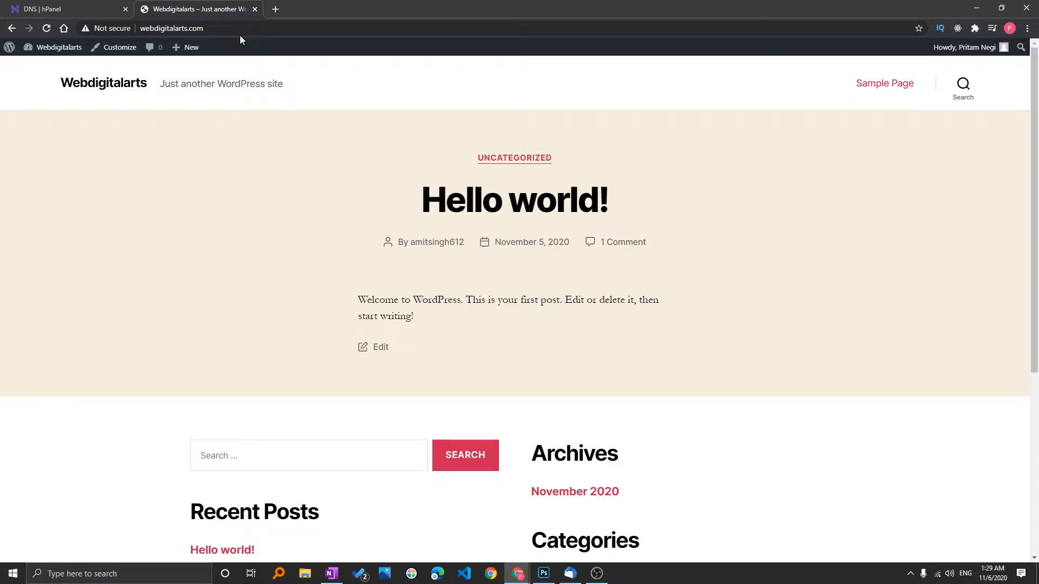
# Open the SSL For Free (ZeroSSL) certificate management site in a new browser tab
pyautogui.click(272, 10)
pyautogui.write('ss')
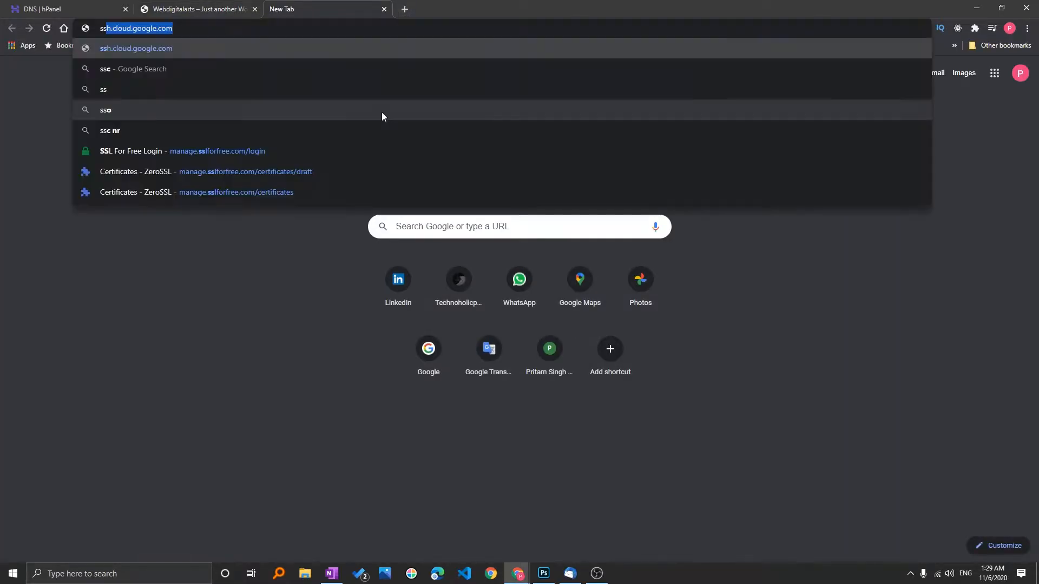
pyautogui.press('Down')
pyautogui.press('Down')
pyautogui.press('Down')
pyautogui.press('Down')
pyautogui.press('Down')
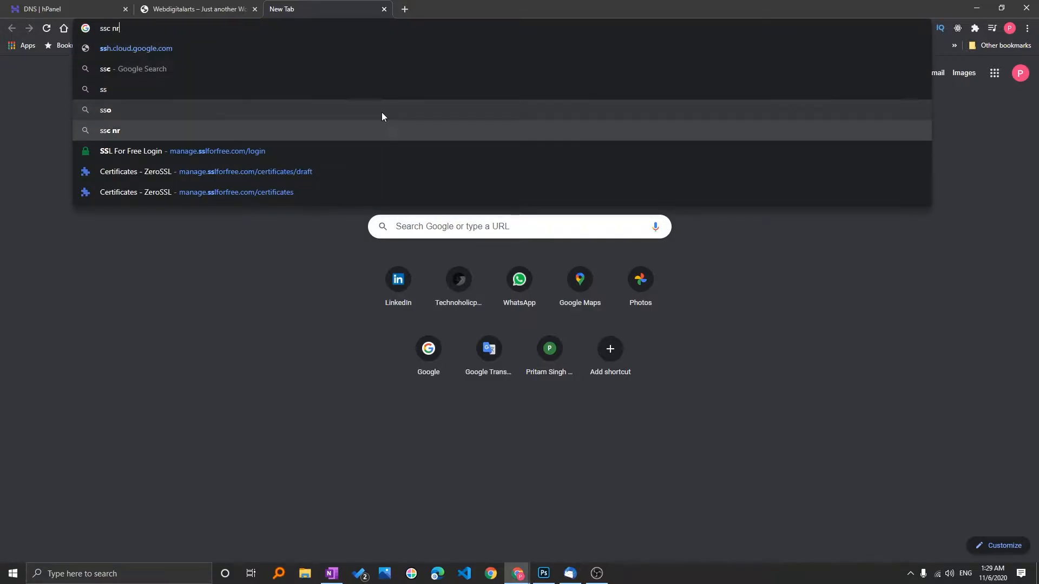
pyautogui.press('Return')
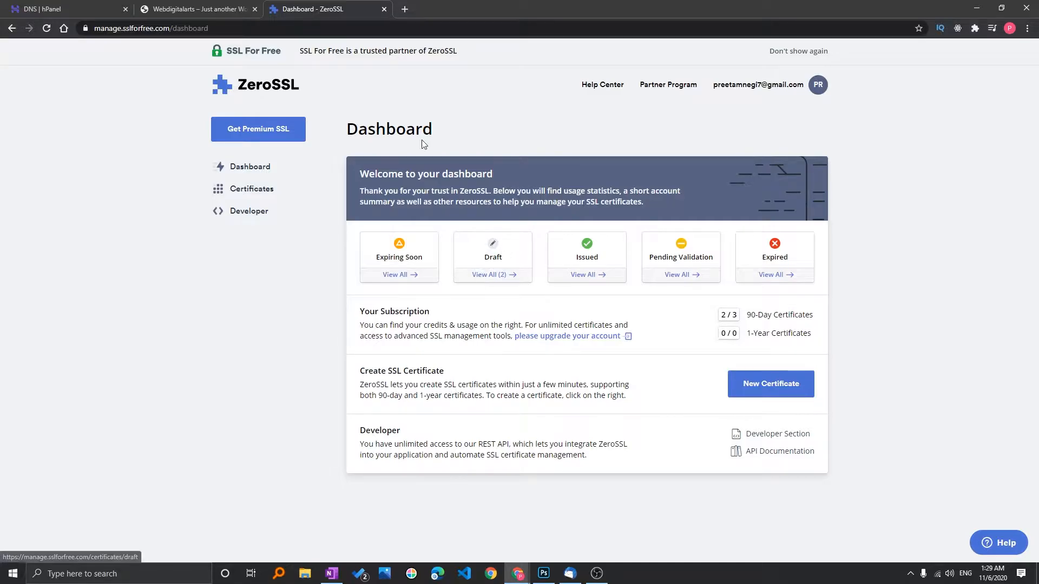
# Go to the plugin installation page in the Webdigitalarts WordPress admin and search for "ssl" plugins
pyautogui.click(238, 11)
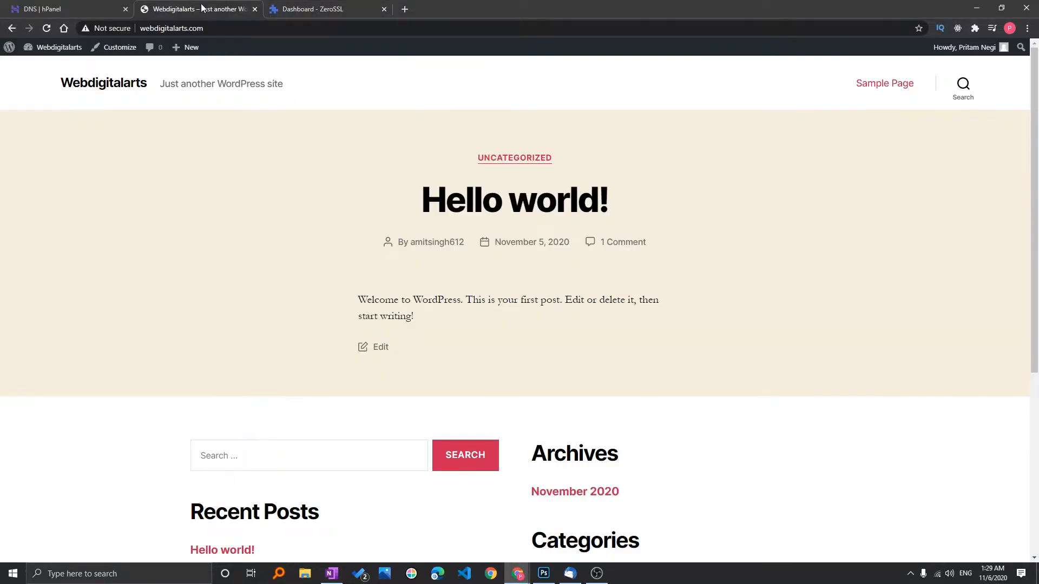
pyautogui.moveTo(56, 48)
pyautogui.click(54, 67)
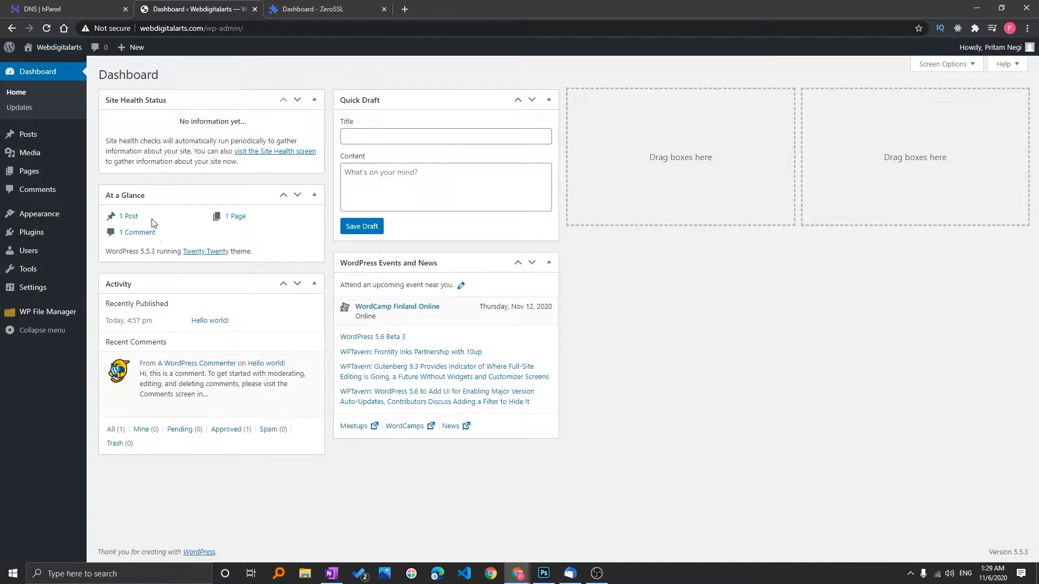
pyautogui.moveTo(38, 234)
pyautogui.click(115, 235)
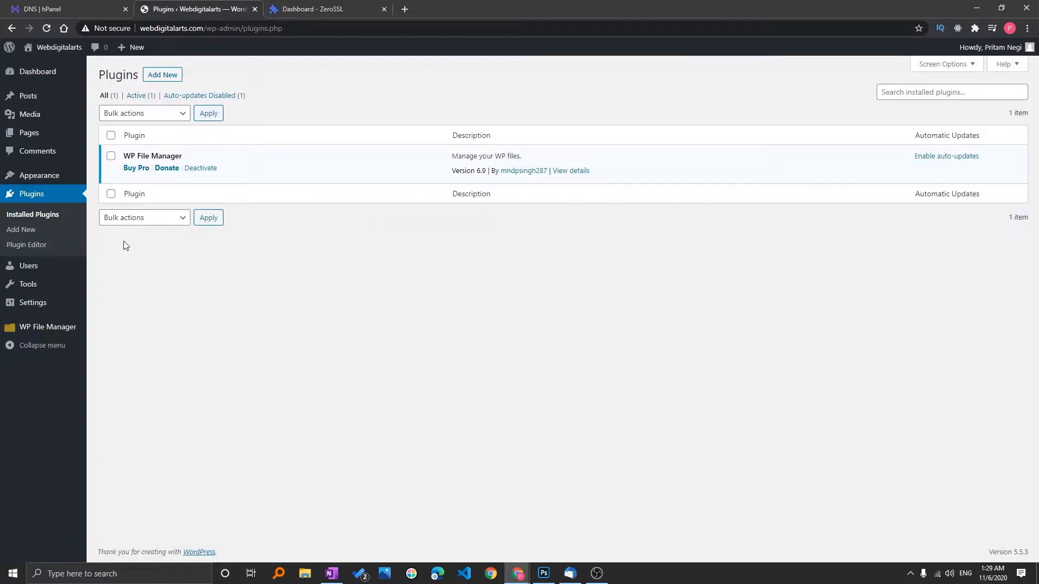
pyautogui.click(166, 77)
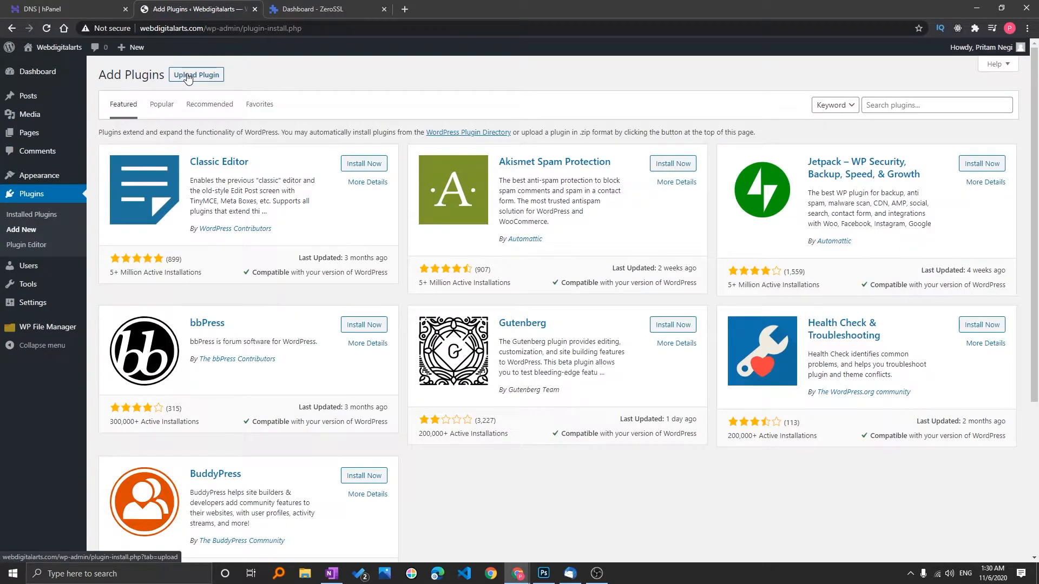
pyautogui.click(894, 107)
pyautogui.write('ssl')
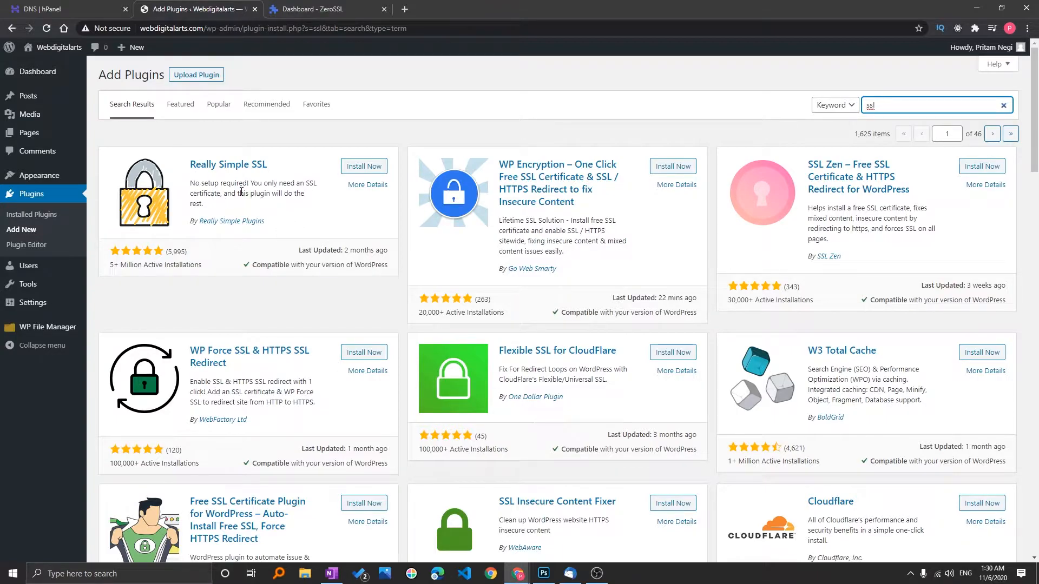
# Install and activate the plugin "WP Encryption – One Click Free SSL Certificate & SSL / HTTPS Redirect"
pyautogui.moveTo(191, 183); pyautogui.dragTo(303, 183)
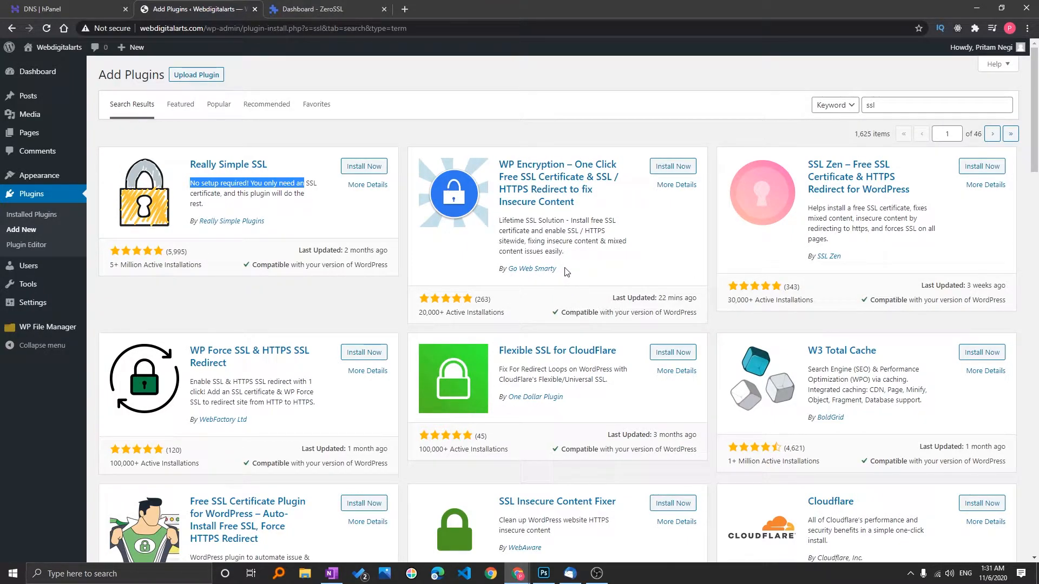
pyautogui.moveTo(505, 223); pyautogui.dragTo(622, 238)
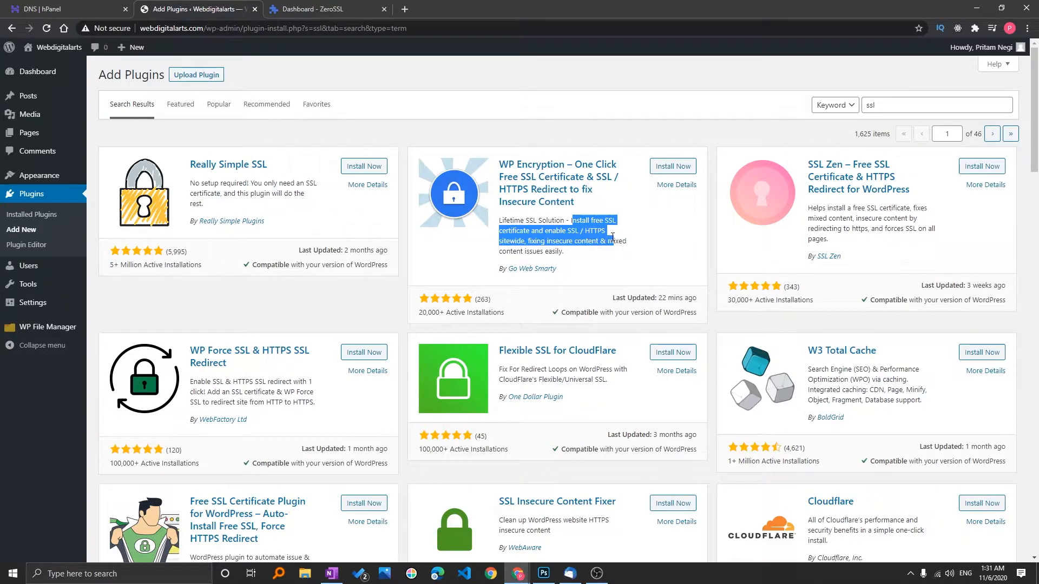
pyautogui.click(579, 256)
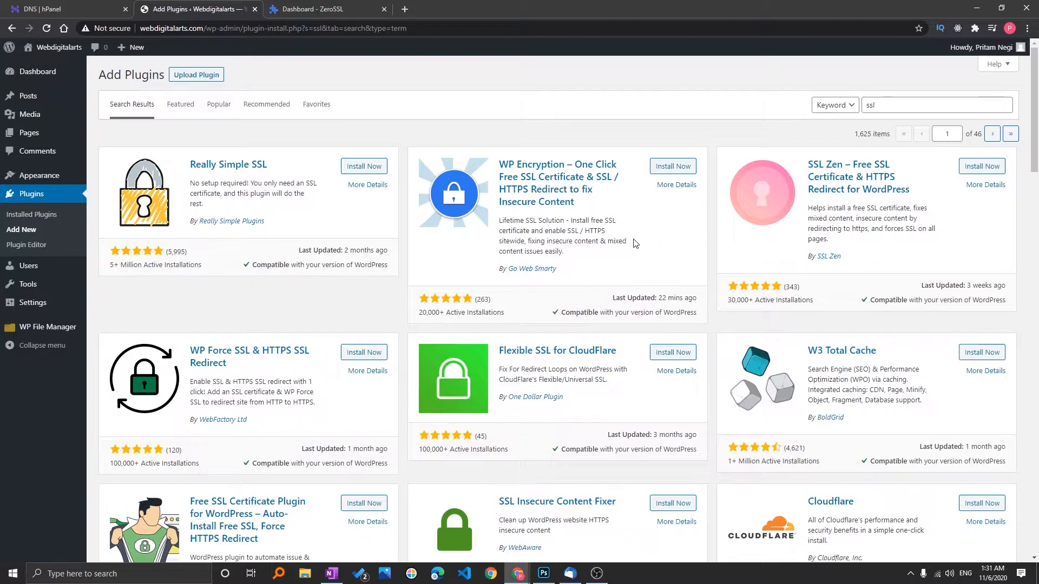
pyautogui.click(671, 166)
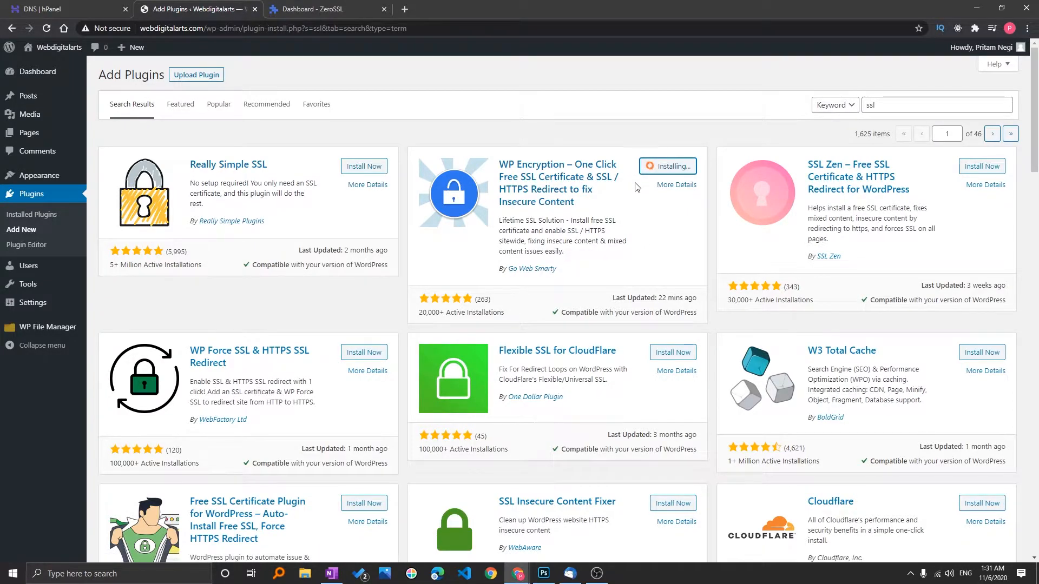
pyautogui.click(666, 172)
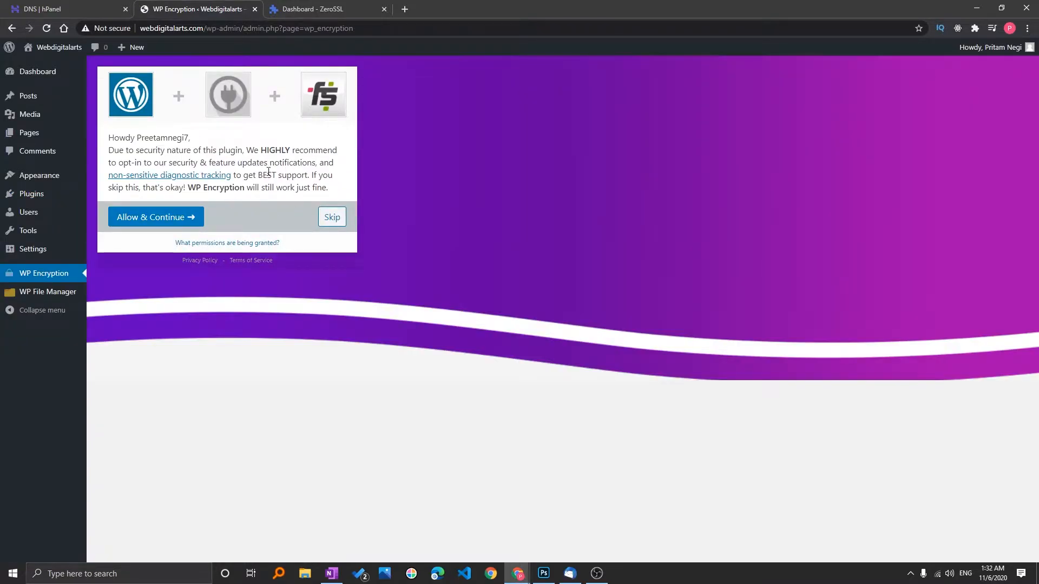
# Skip WP Encryption's notification and diagnostic tracking opt-in and select the free $0 plan
pyautogui.moveTo(192, 188); pyautogui.dragTo(323, 188)
pyautogui.moveTo(196, 188); pyautogui.dragTo(321, 187)
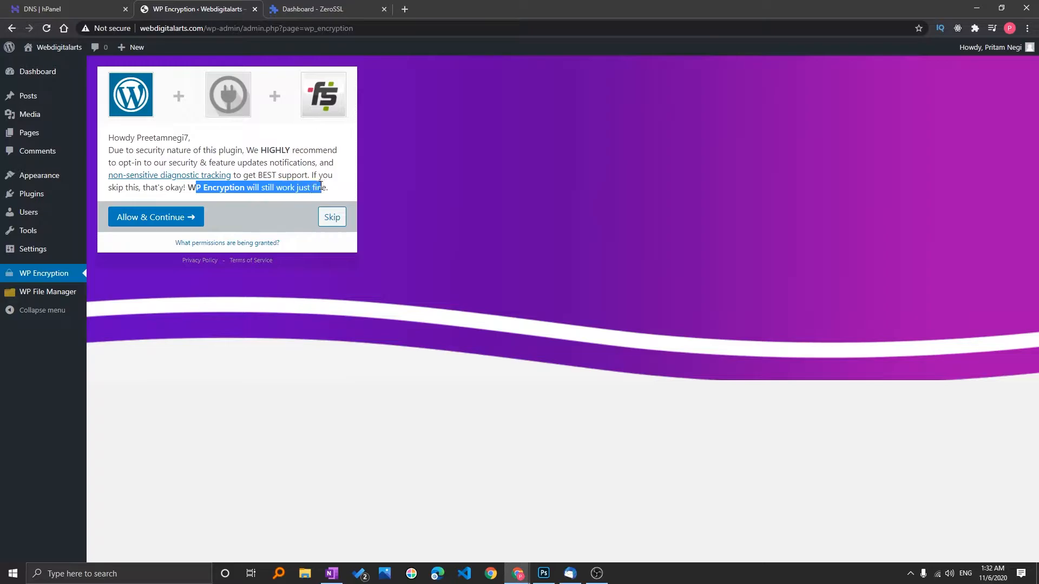
pyautogui.click(333, 217)
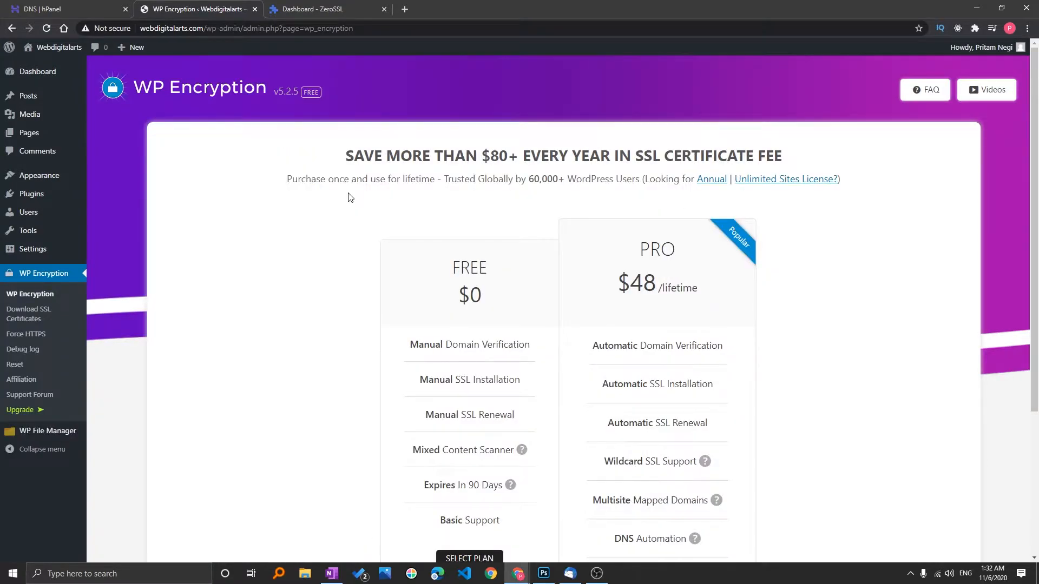
pyautogui.scroll(-2, 445, 206)
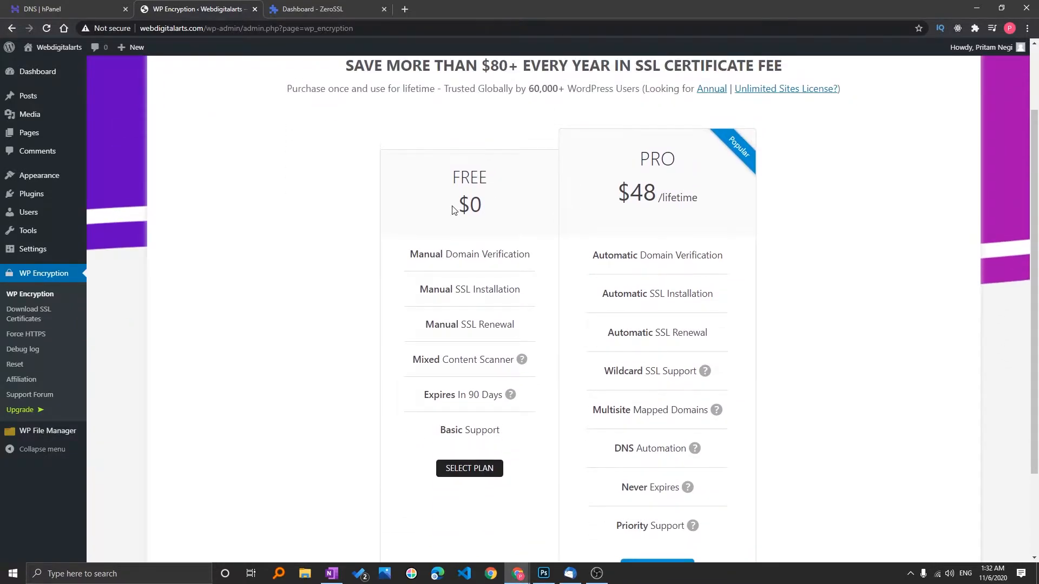
pyautogui.scroll(-2, 481, 396)
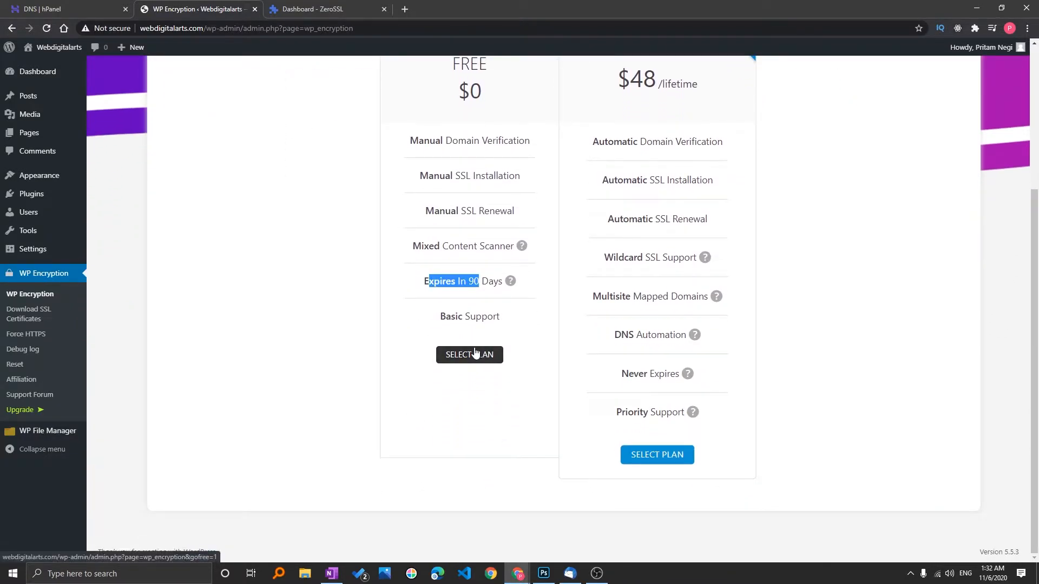
pyautogui.click(475, 353)
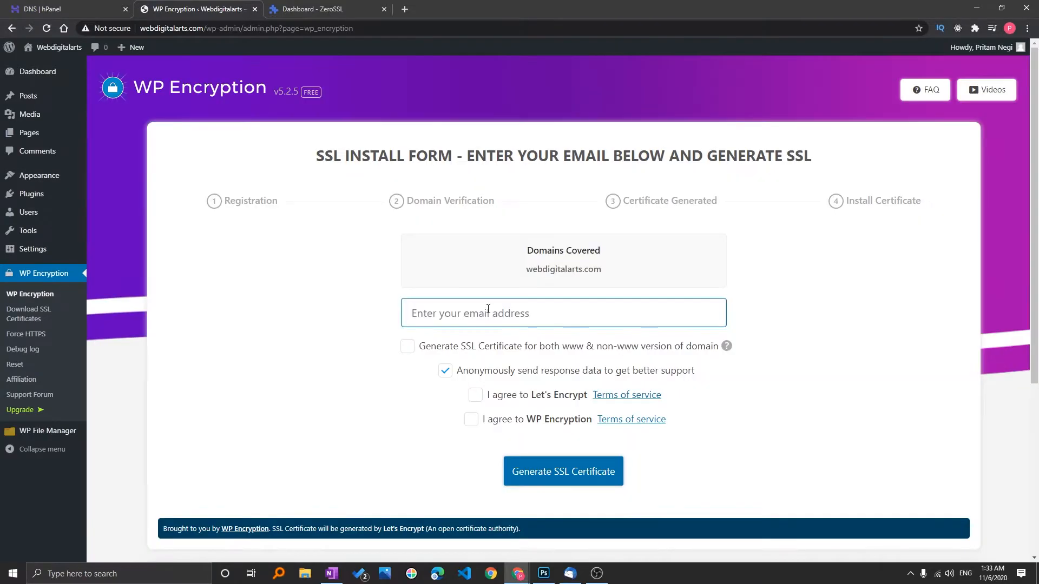
# Enter the contact e-mail, cover both www and non-www domains, accept the Let's Encrypt and WP Encryption terms, and generate the SSL certificate
pyautogui.click(488, 309)
pyautogui.write('preet')
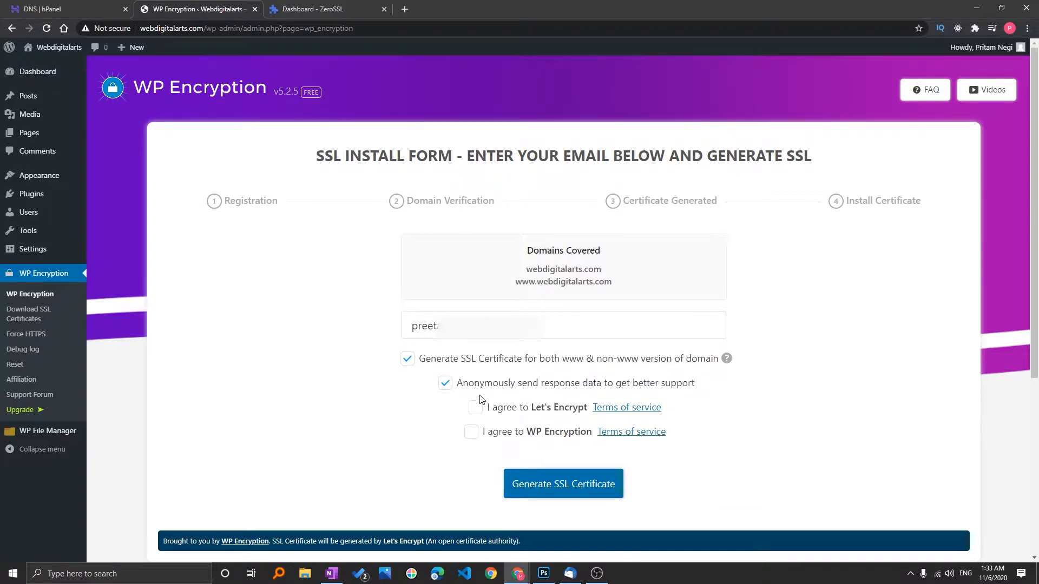
pyautogui.click(478, 410)
pyautogui.click(473, 434)
pyautogui.click(555, 489)
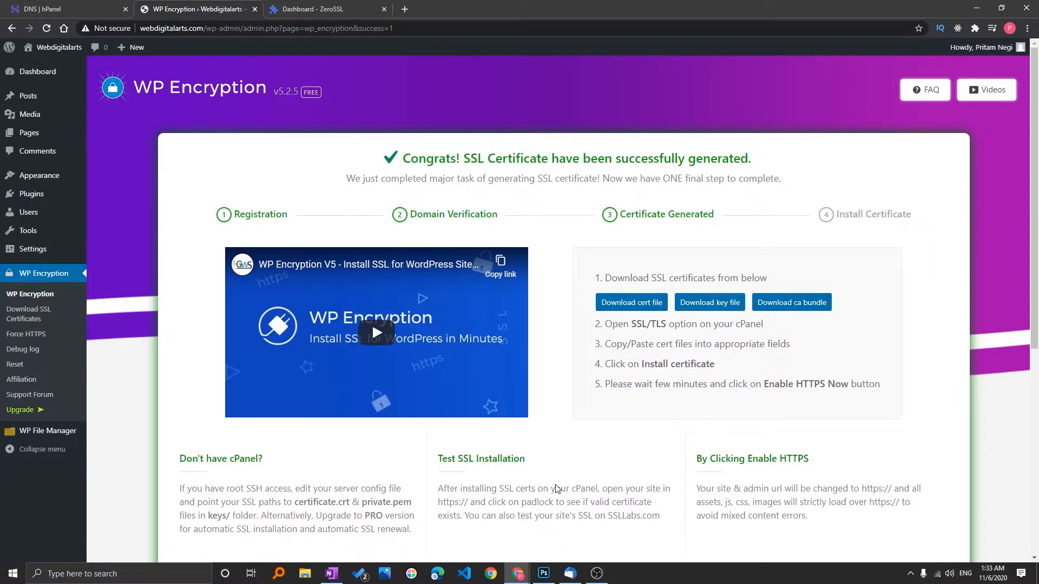
# Download the generated certificate file, key file and CA bundle from WP Encryption
pyautogui.click(314, 9)
pyautogui.click(219, 6)
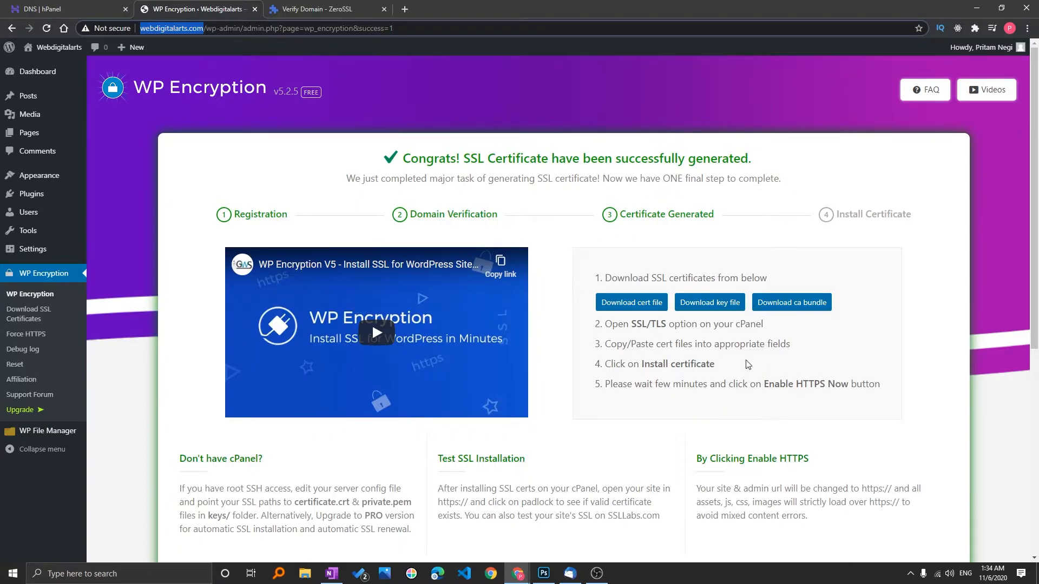
pyautogui.click(654, 307)
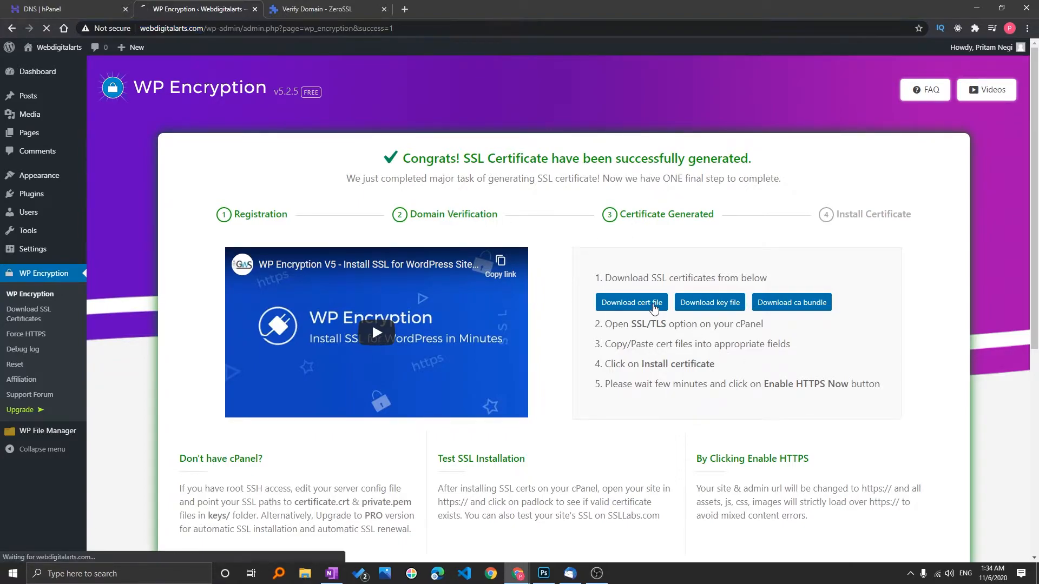
pyautogui.click(712, 309)
pyautogui.click(765, 306)
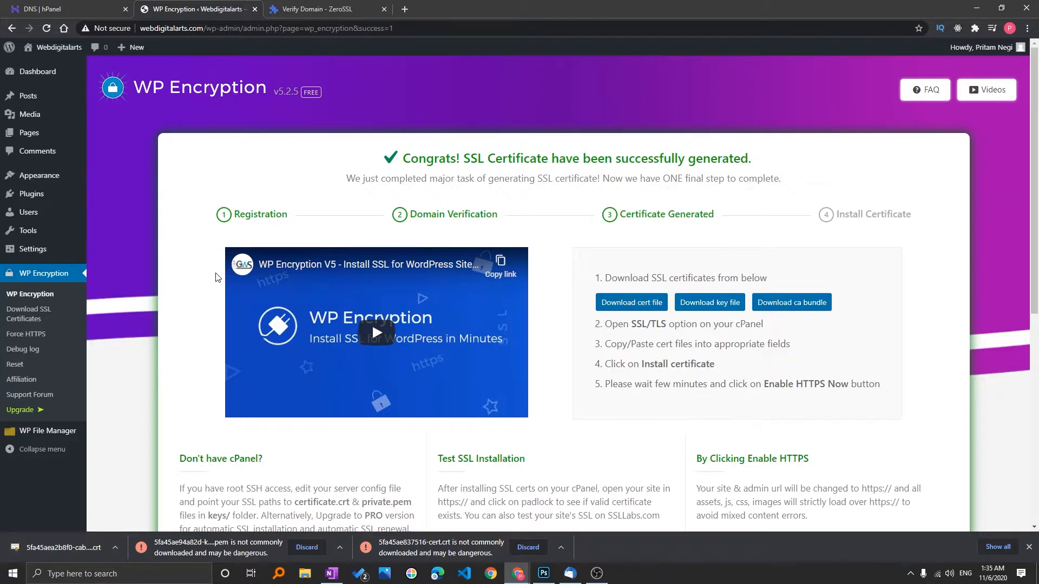
# In the Hostinger panel, manage the webdigitalarts.com hosting and open its Custom SSL form
pyautogui.click(69, 4)
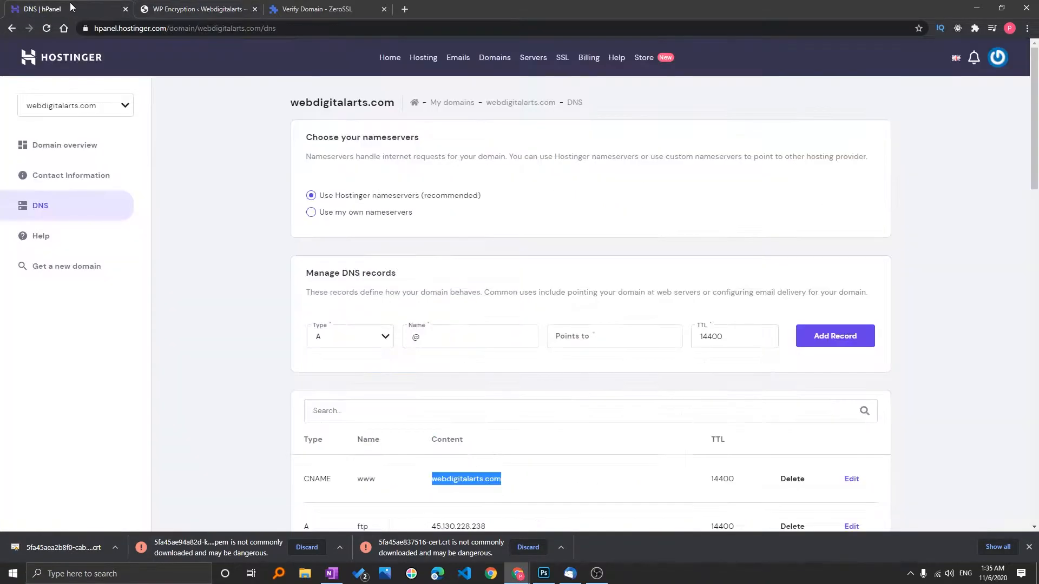
pyautogui.click(60, 57)
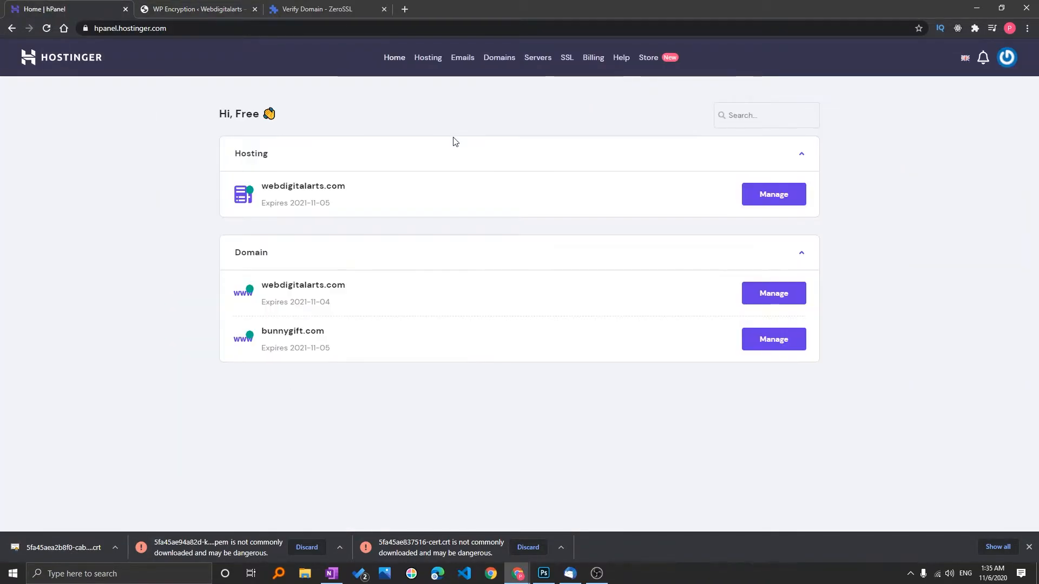
pyautogui.click(431, 62)
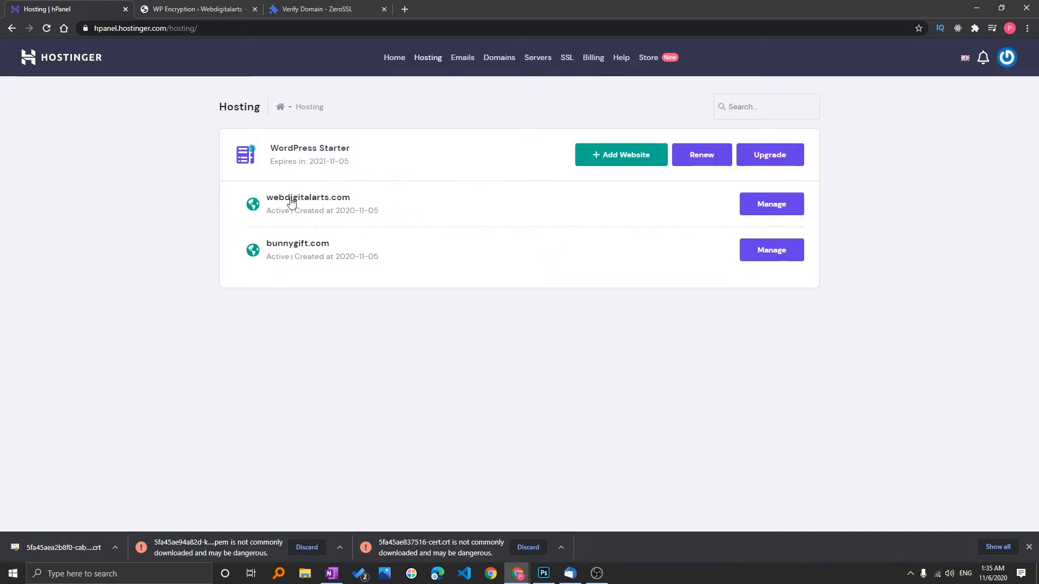
pyautogui.click(772, 204)
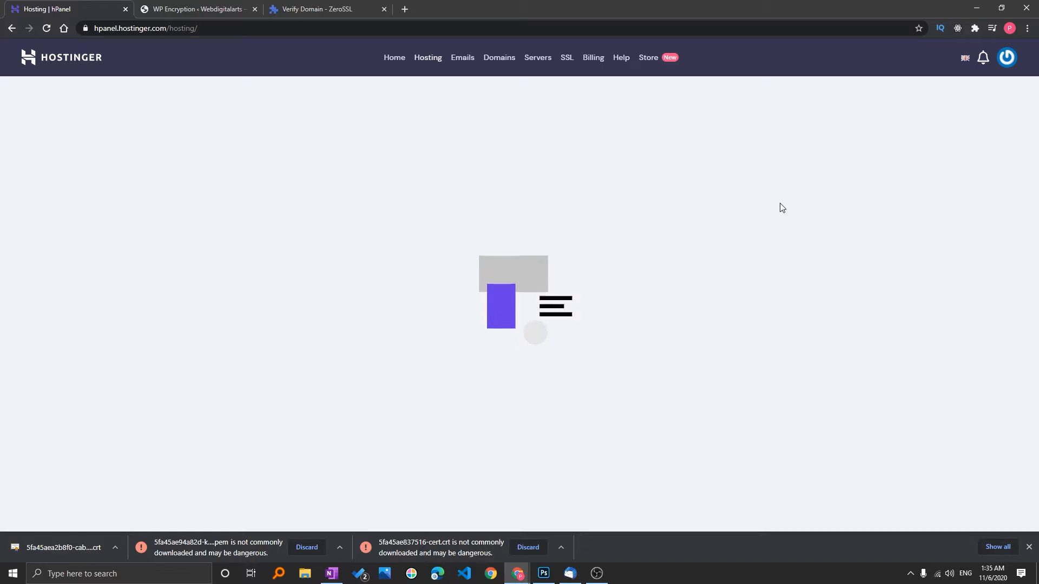
pyautogui.scroll(-8, 719, 363)
pyautogui.scroll(-10, 717, 362)
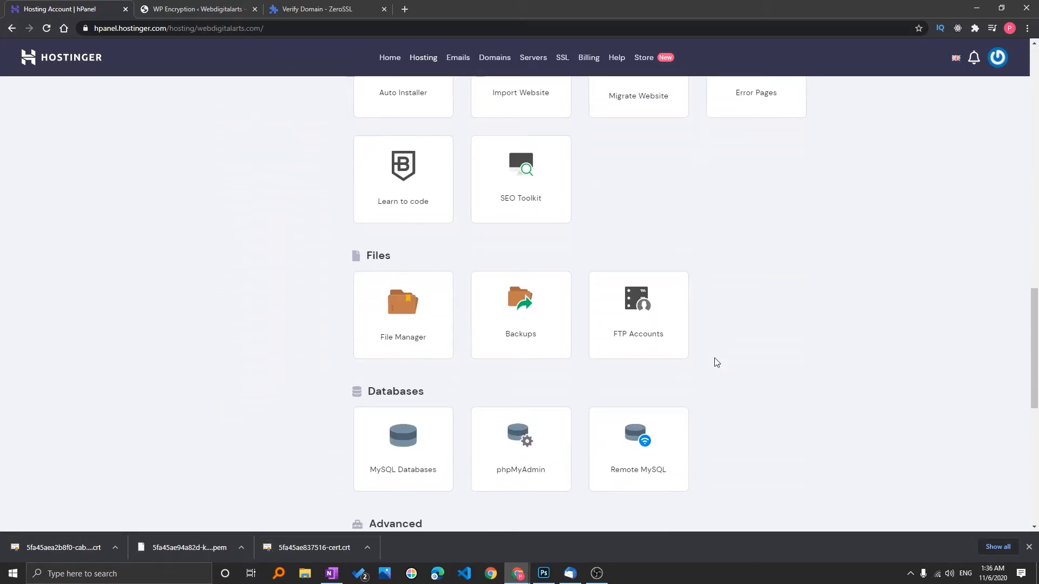
pyautogui.scroll(-6, 717, 362)
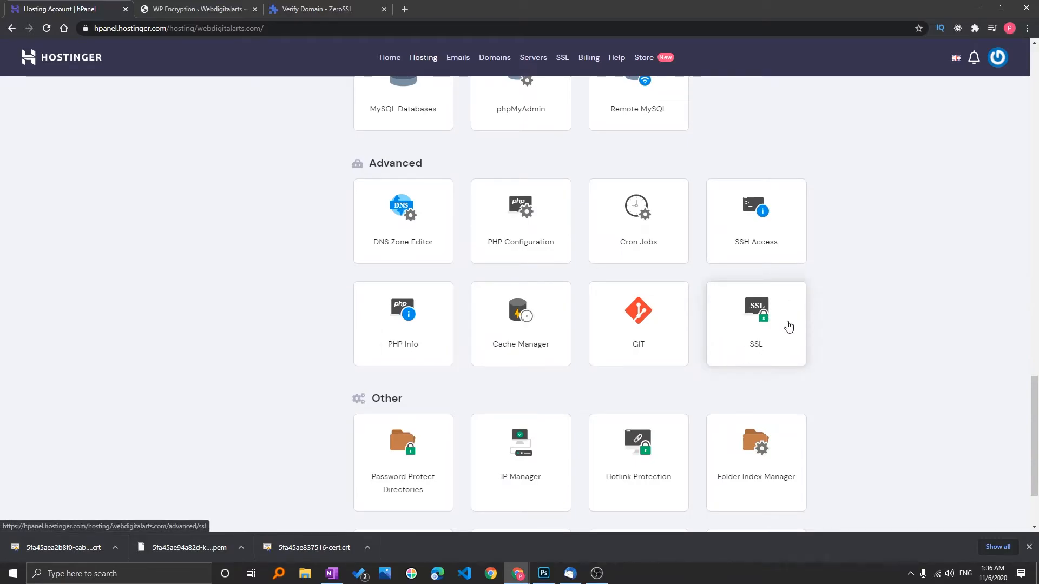
pyautogui.click(764, 327)
pyautogui.scroll(-3, 645, 287)
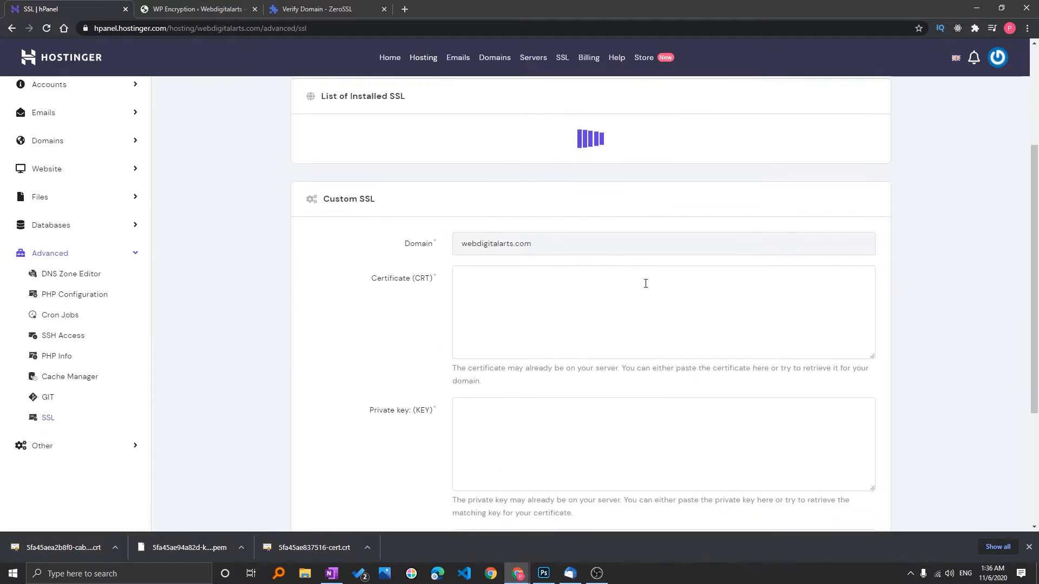
# Show the downloaded CA bundle file in its Downloads folder
pyautogui.click(498, 295)
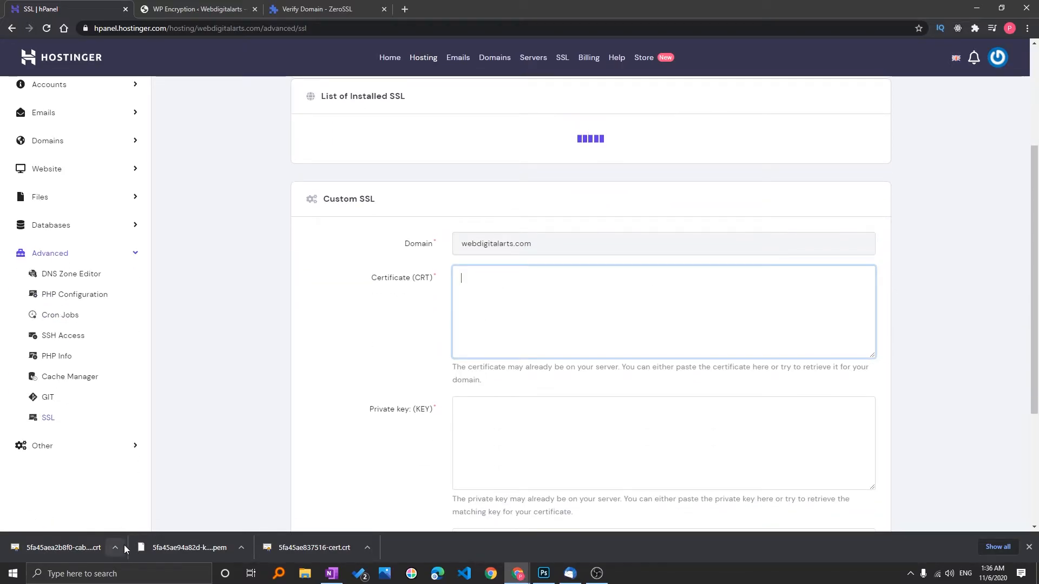
pyautogui.click(122, 547)
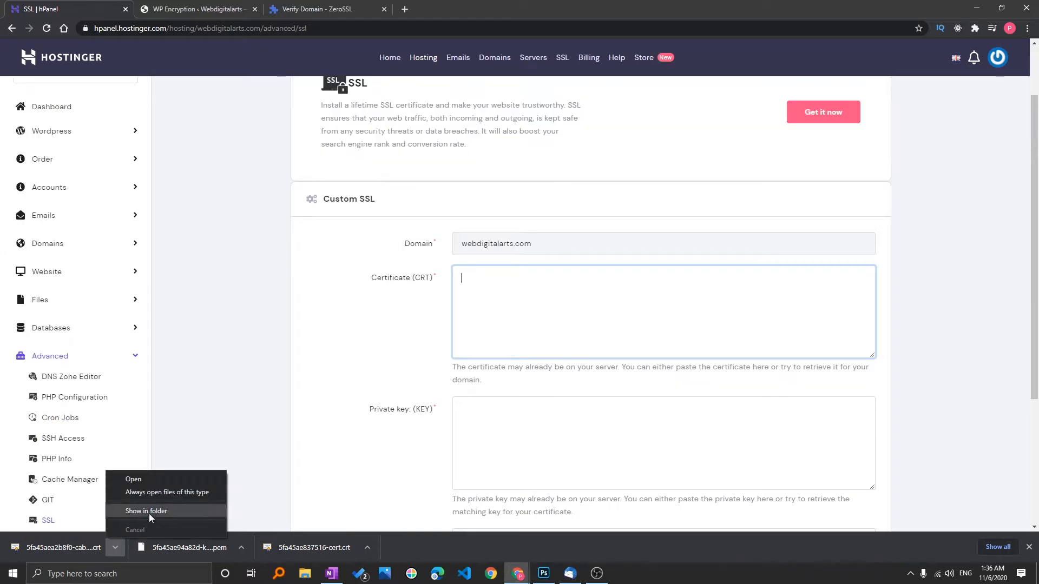
pyautogui.click(150, 512)
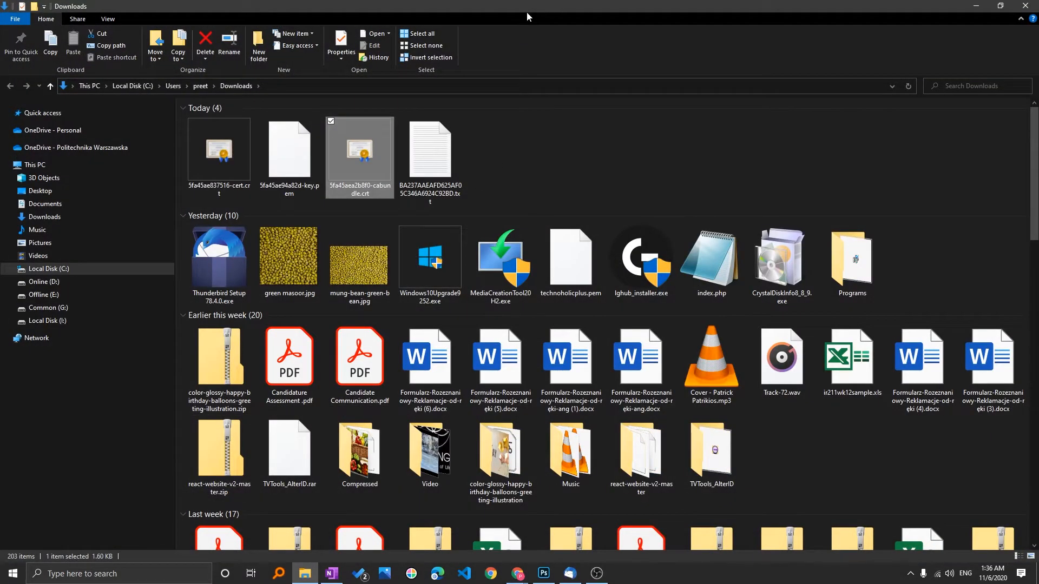
pyautogui.rightClick(368, 137)
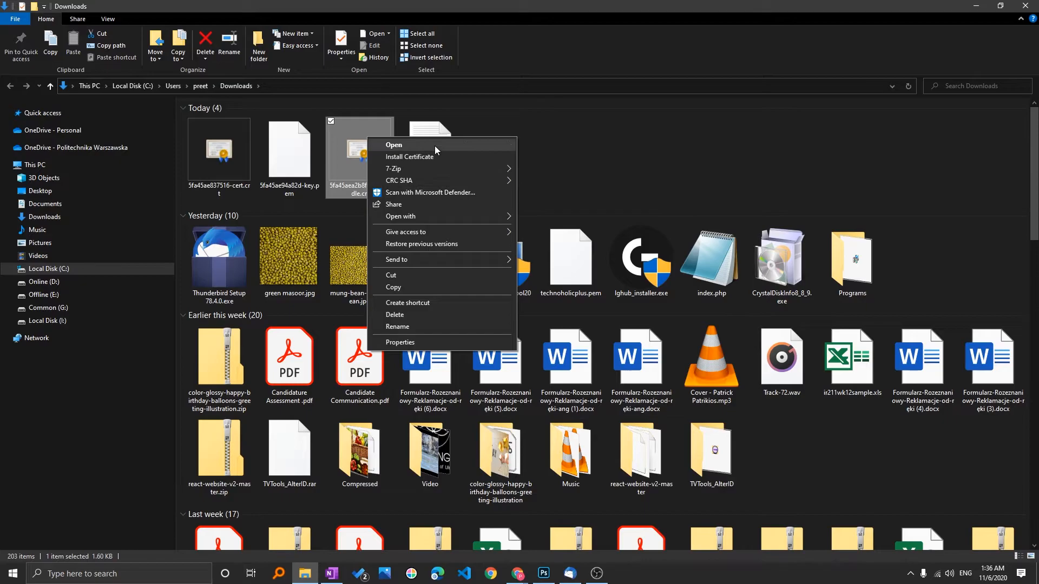
pyautogui.click(434, 145)
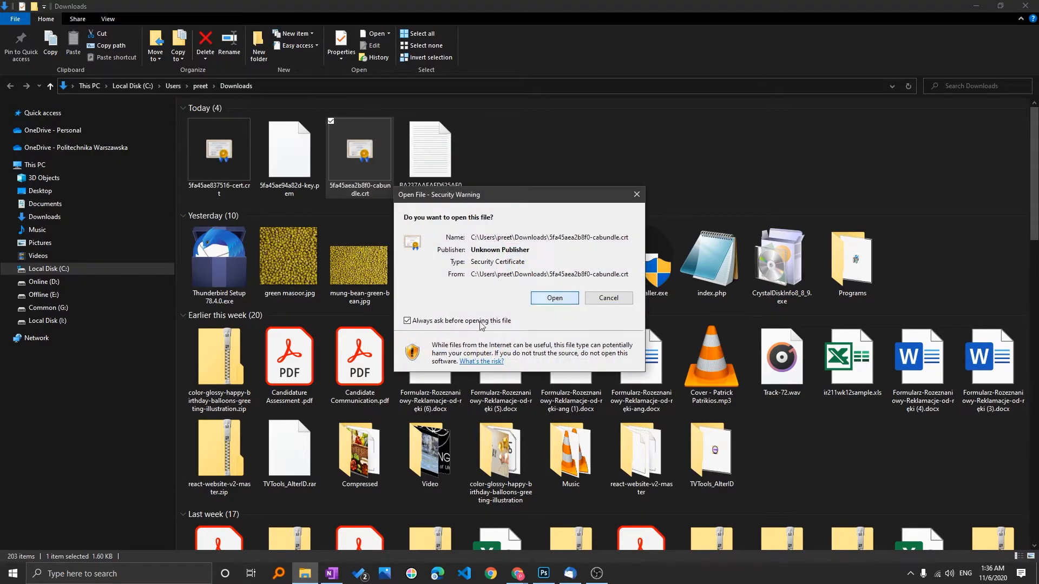
pyautogui.click(555, 298)
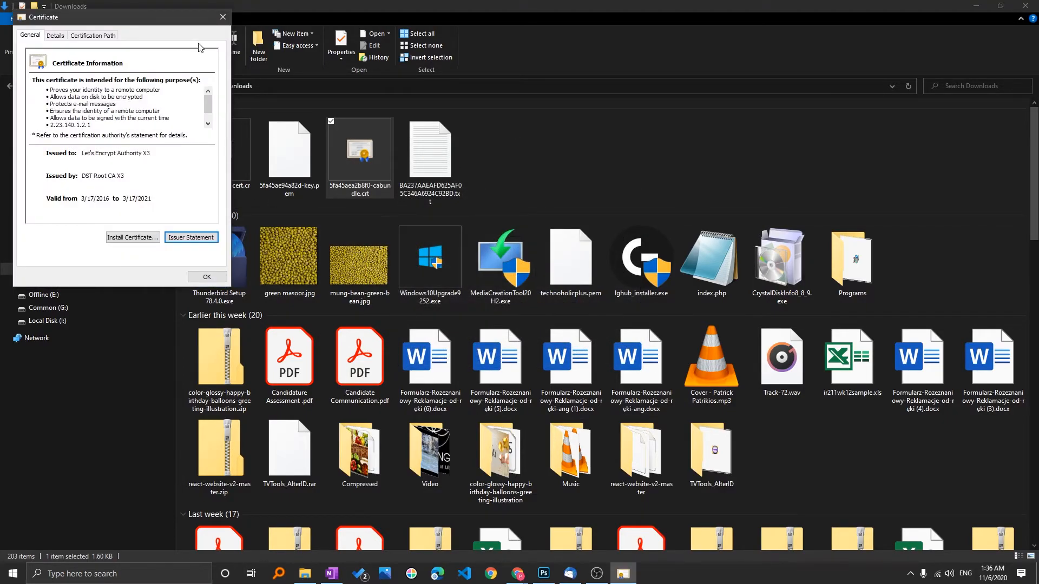
pyautogui.click(223, 17)
# Open the CA bundle .crt file in Notepad, take its full text to the clipboard, and close it without saving changes
pyautogui.rightClick(371, 162)
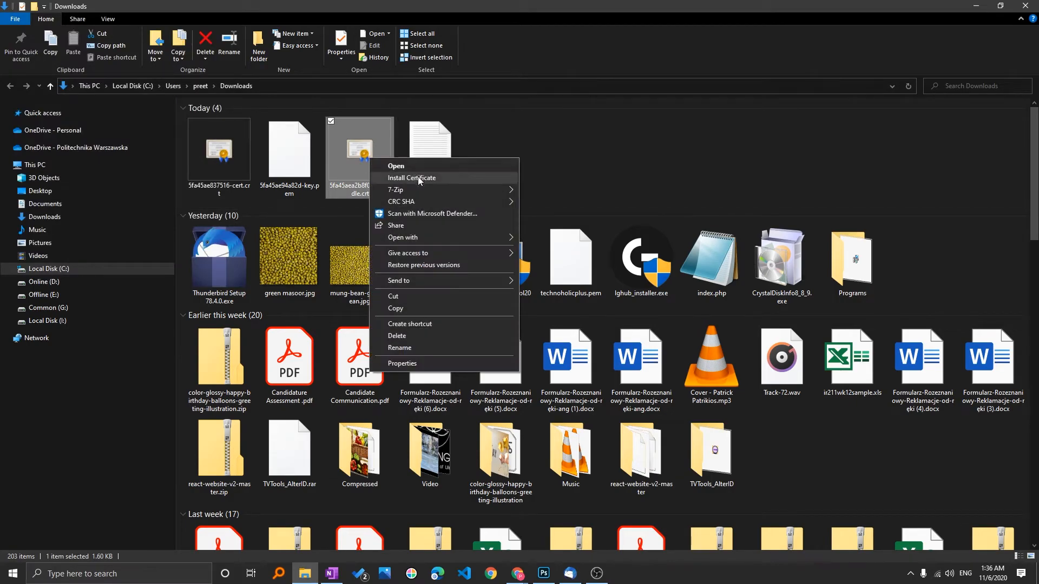
pyautogui.moveTo(477, 237)
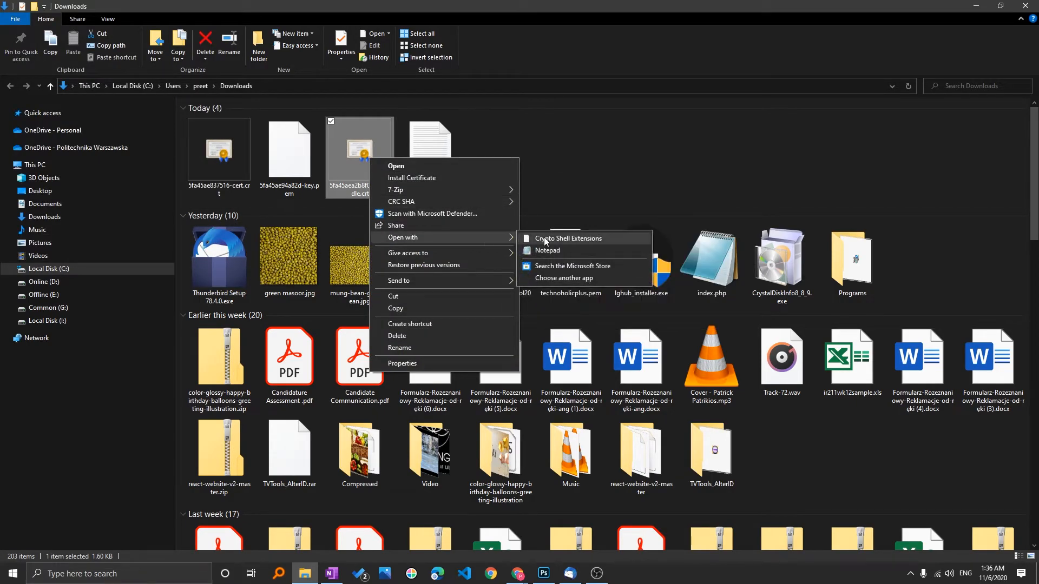
pyautogui.click(544, 238)
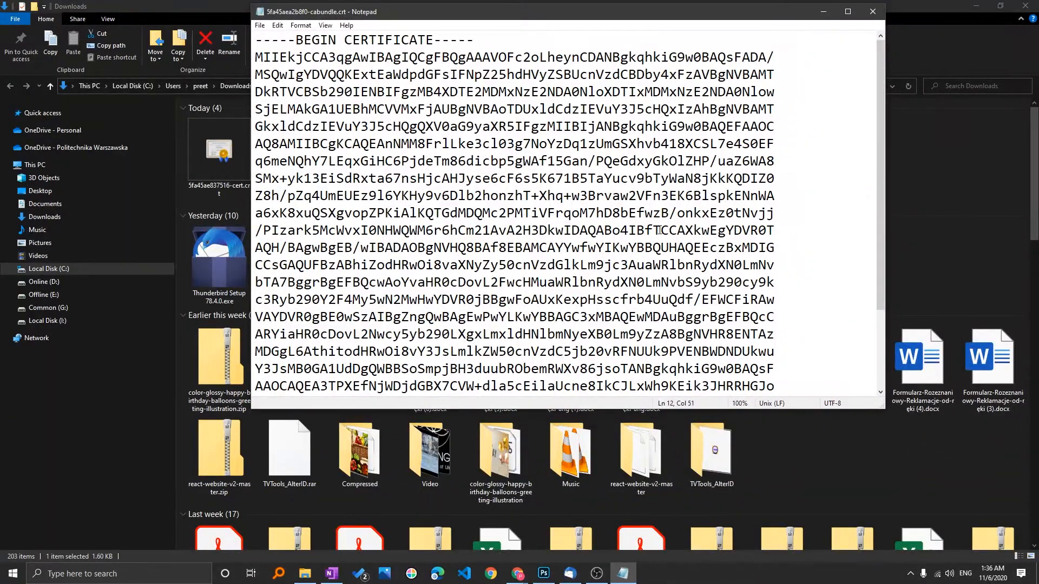
pyautogui.hotkey('ctrl', 'a')
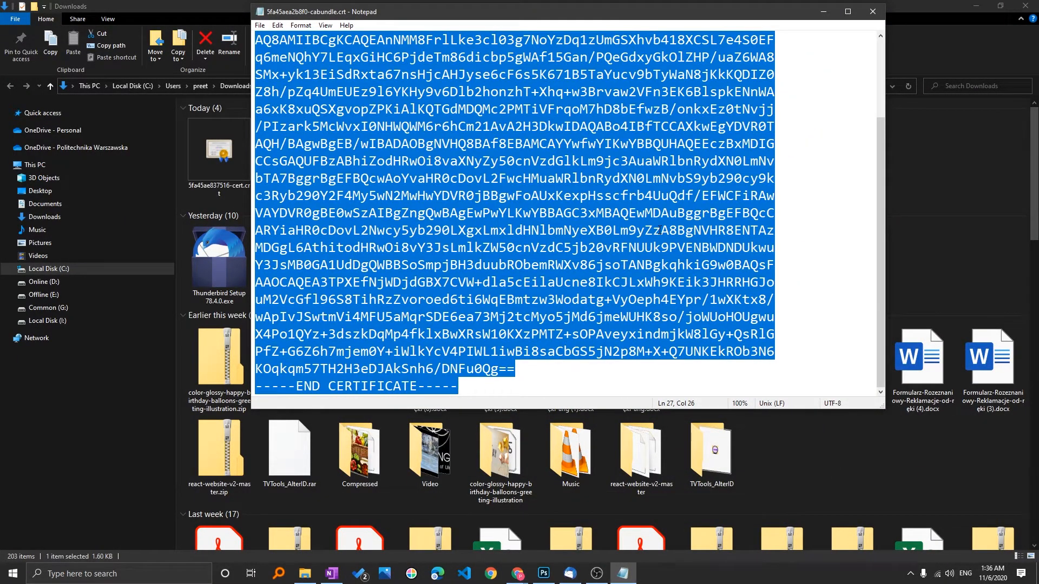
pyautogui.press('Return')
pyautogui.click(873, 12)
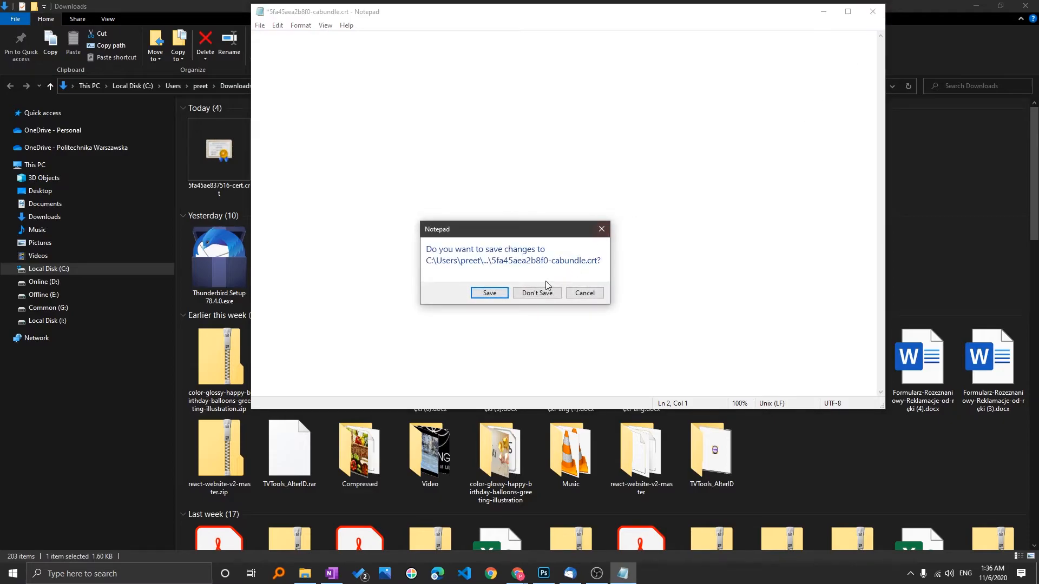
pyautogui.click(537, 292)
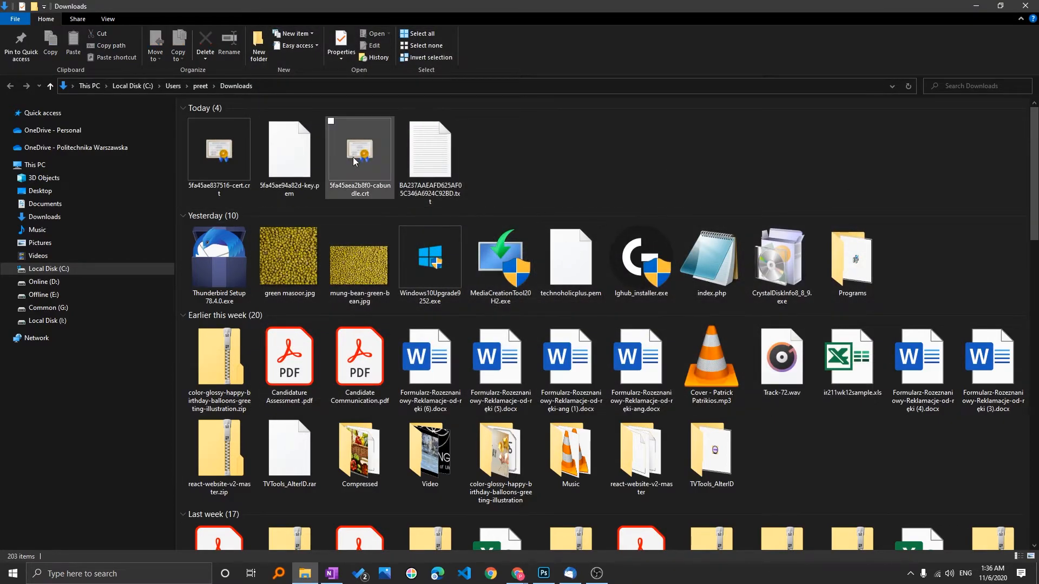
# Paste the CA bundle text as plain text into the Certificate (CRT) field of the Custom SSL form
pyautogui.moveTo(459, 3); pyautogui.dragTo(1038, 325)
pyautogui.scroll(-2, 559, 317)
pyautogui.scroll(-2, 559, 317)
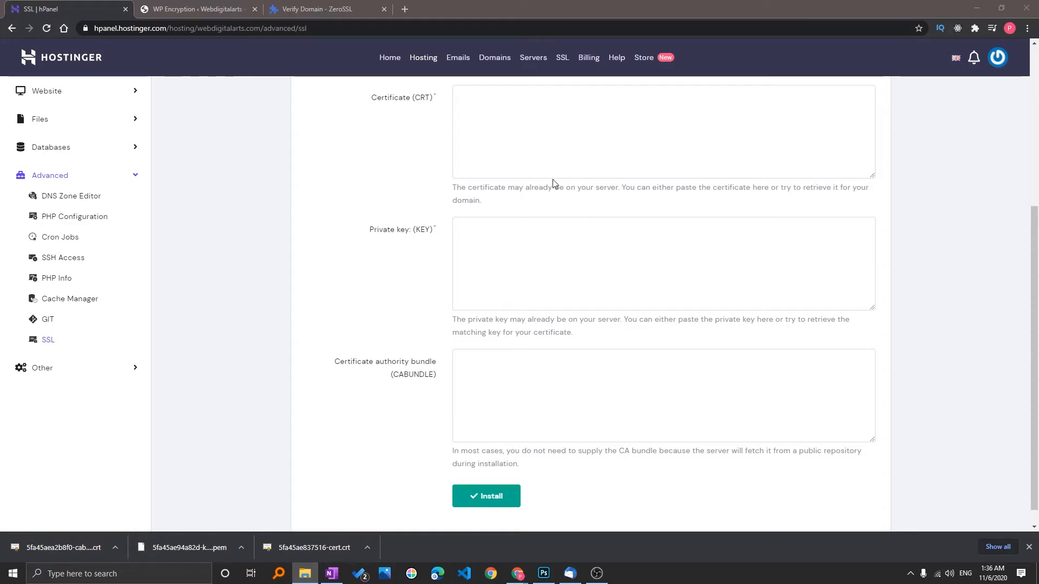
pyautogui.rightClick(498, 120)
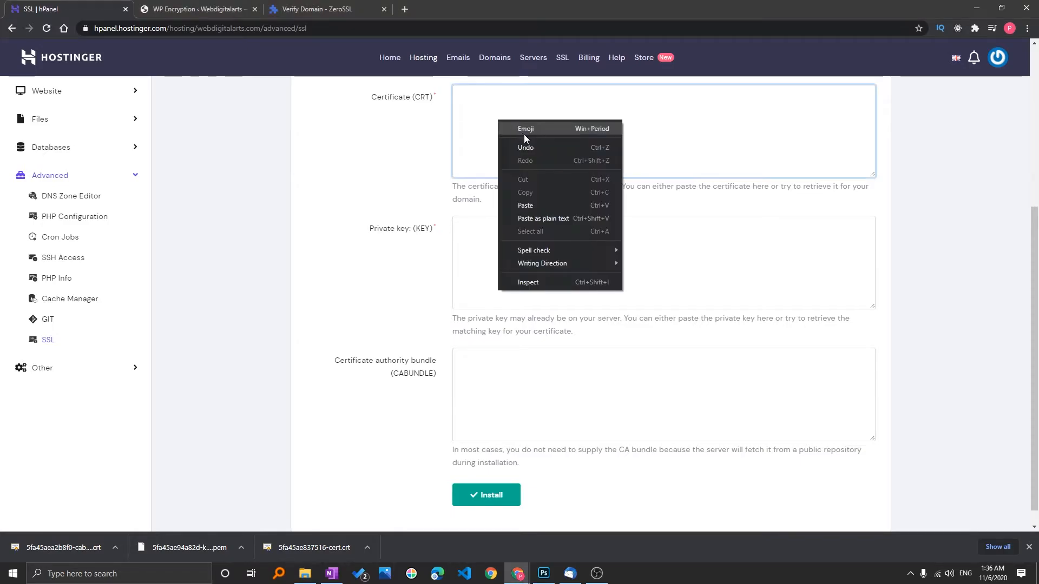
pyautogui.click(551, 217)
# Copy the full text of the cabundle.crt file from Notepad into the Certificate authority bundle (CABUNDLE) field
pyautogui.moveTo(1038, 20); pyautogui.dragTo(713, 0)
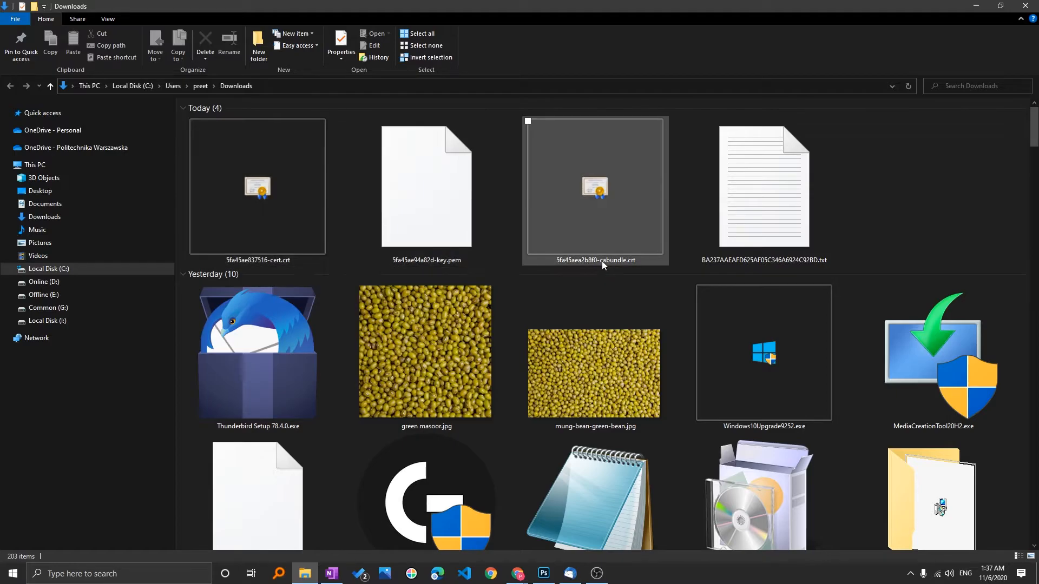
pyautogui.moveTo(508, 4); pyautogui.dragTo(606, 583)
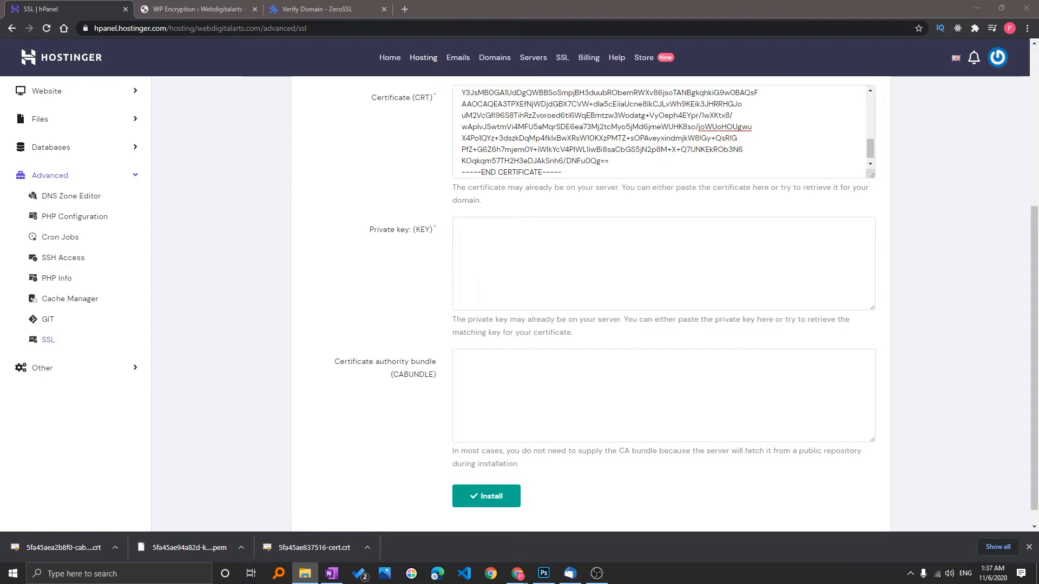
pyautogui.moveTo(715, 583); pyautogui.dragTo(586, 76)
pyautogui.scroll(-1, 643, 362)
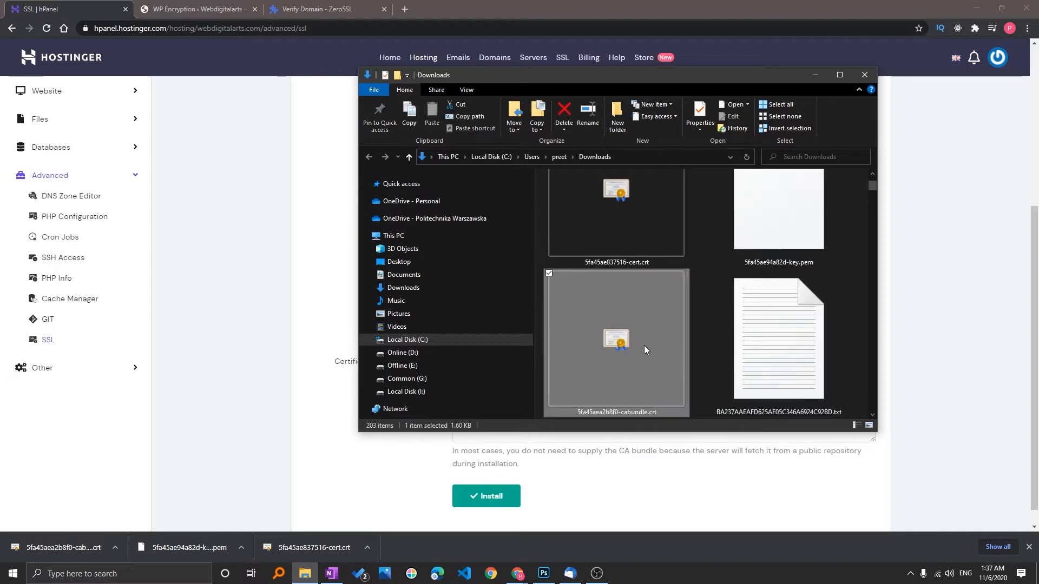
pyautogui.rightClick(641, 340)
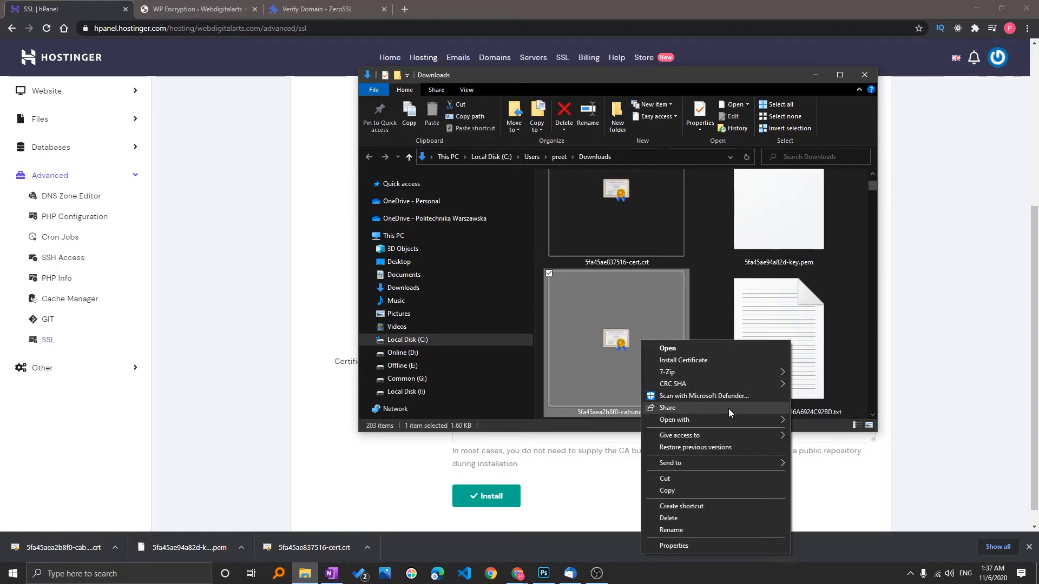
pyautogui.moveTo(730, 420)
pyautogui.click(842, 431)
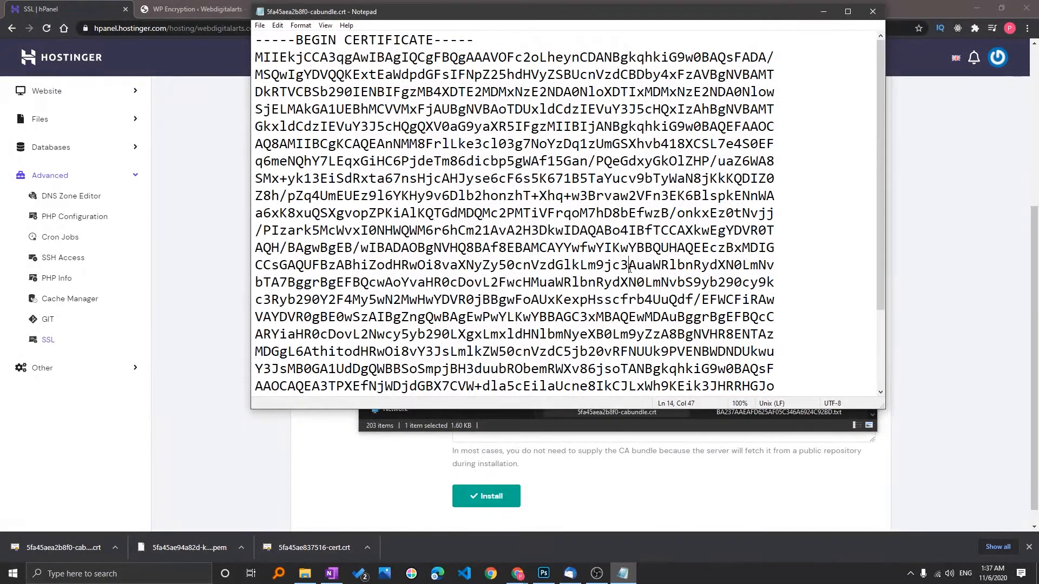
pyautogui.hotkey('ctrl', 'a')
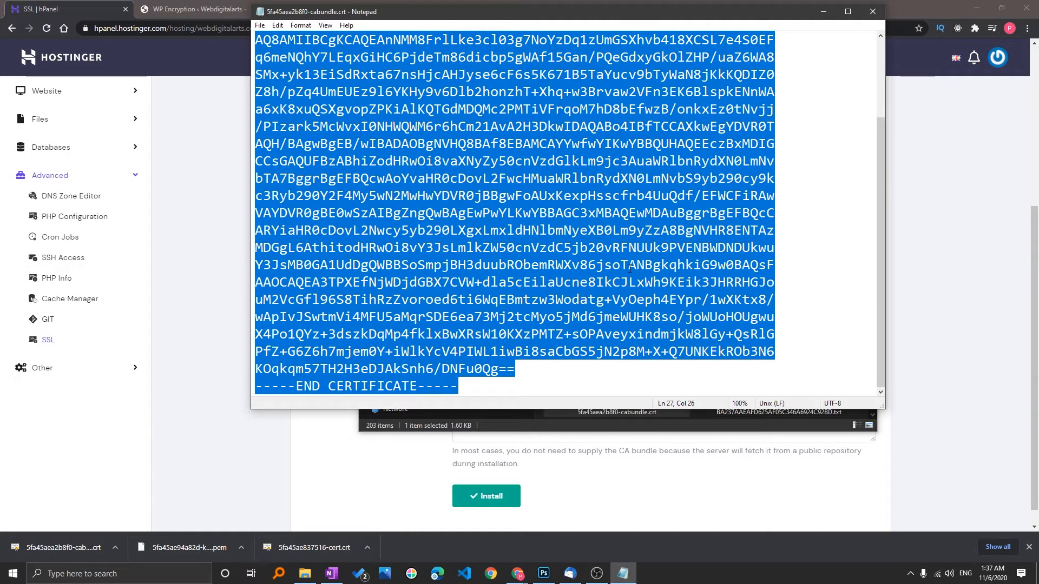
pyautogui.click(355, 485)
pyautogui.click(482, 399)
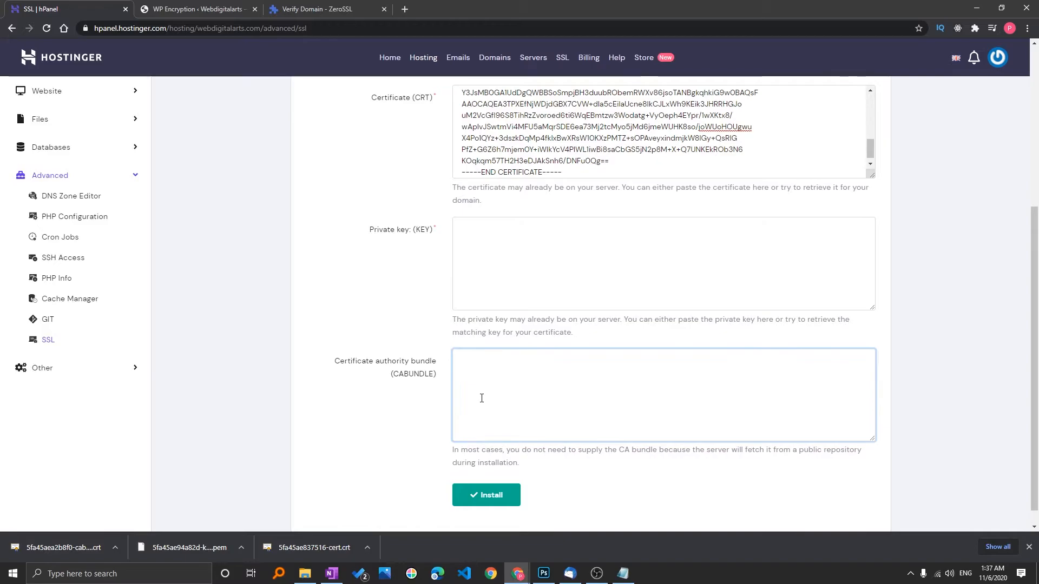
pyautogui.hotkey('ctrl', 'v')
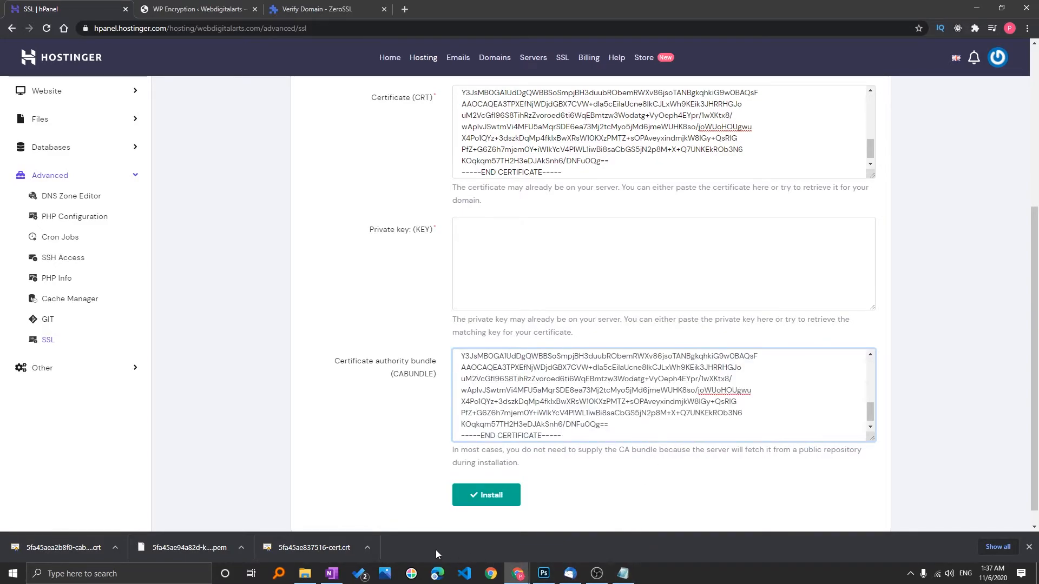
# Open the downloaded 5fa45ae94a82d-key.pem file in Notepad, keeping it as the app always used for .pem files
pyautogui.click(305, 574)
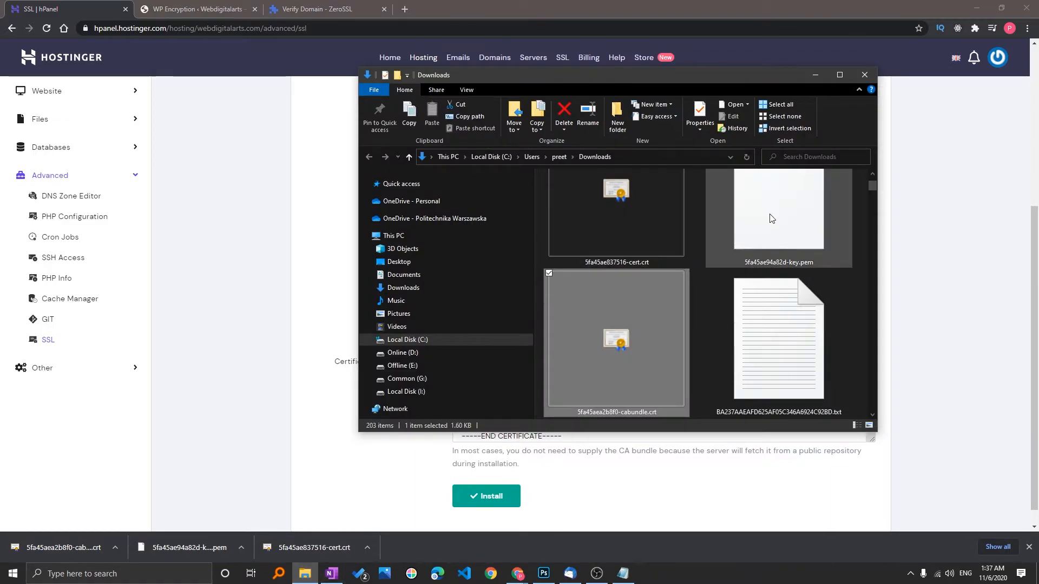
pyautogui.click(772, 227)
pyautogui.rightClick(778, 252)
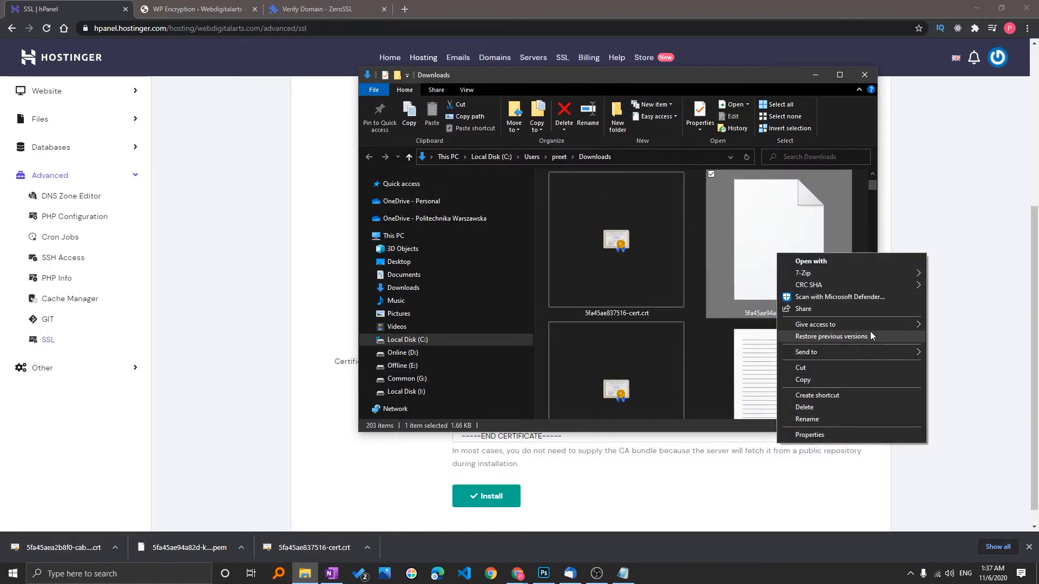
pyautogui.moveTo(899, 275)
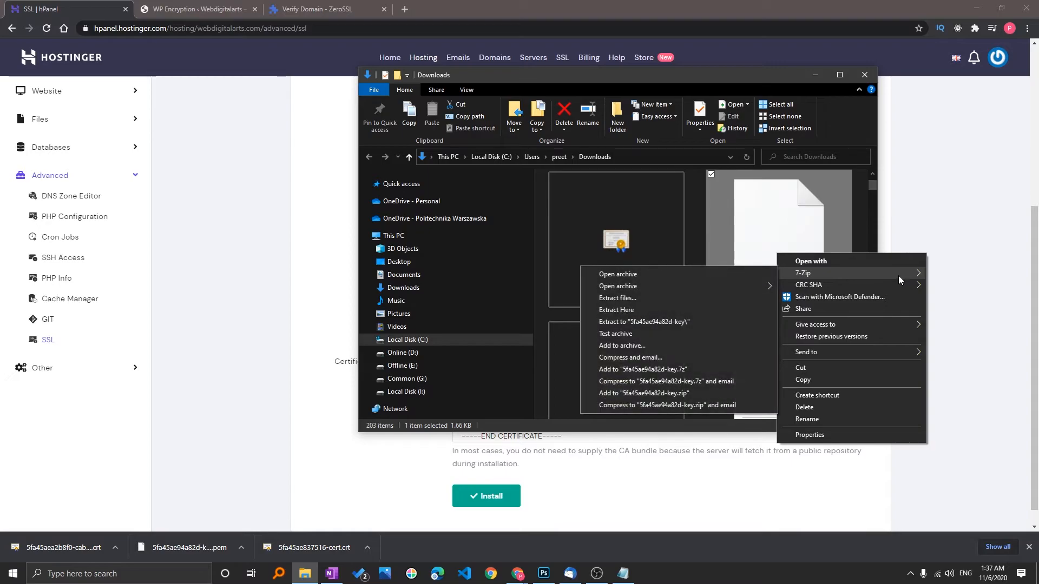
pyautogui.click(827, 262)
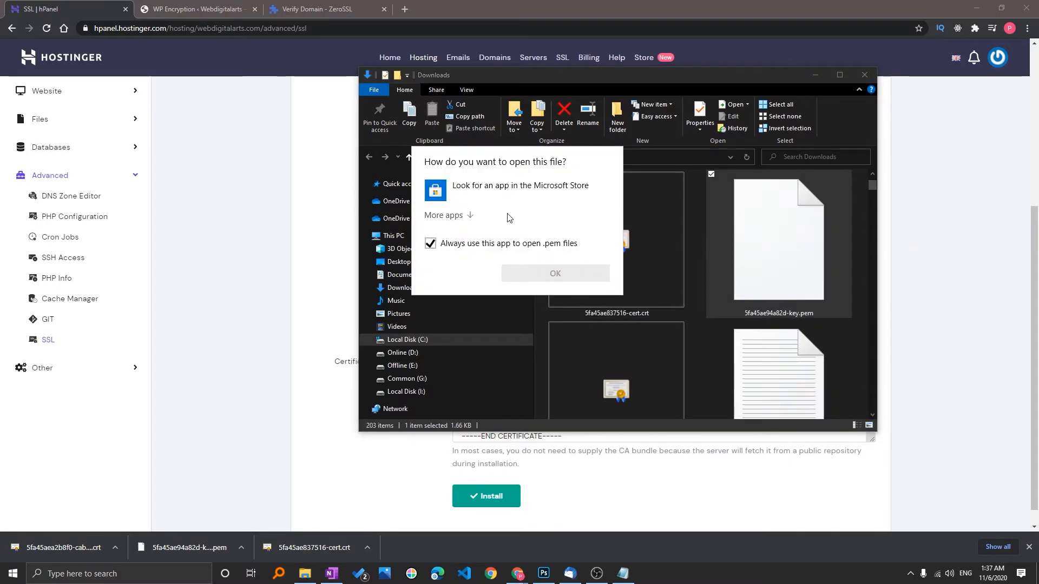
pyautogui.click(469, 217)
pyautogui.scroll(-3, 494, 330)
pyautogui.click(494, 319)
pyautogui.click(557, 405)
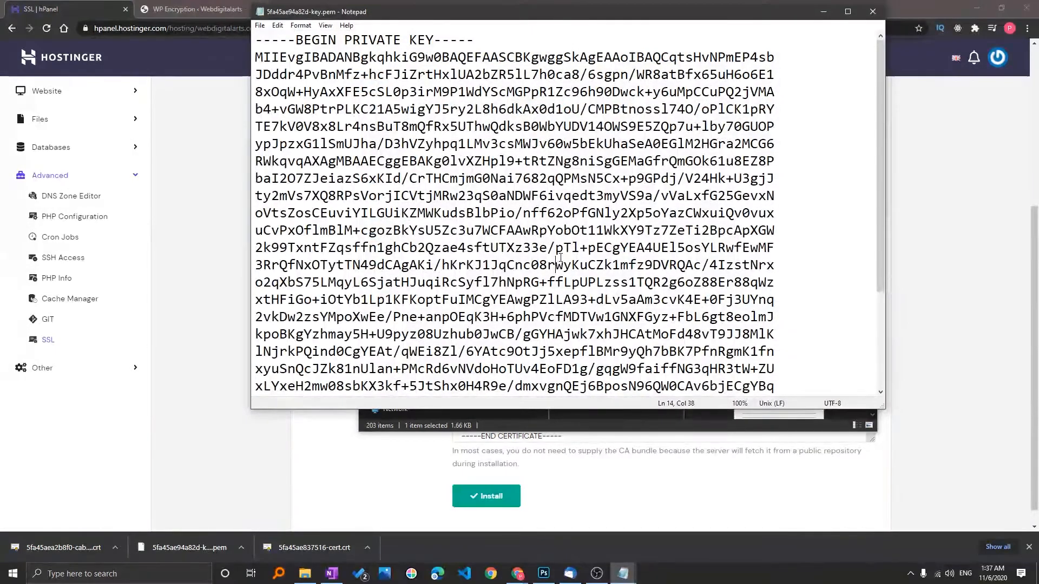
# Copy the full text of the private key file and paste it into the Private key (KEY) field
pyautogui.hotkey('ctrl', 'a')
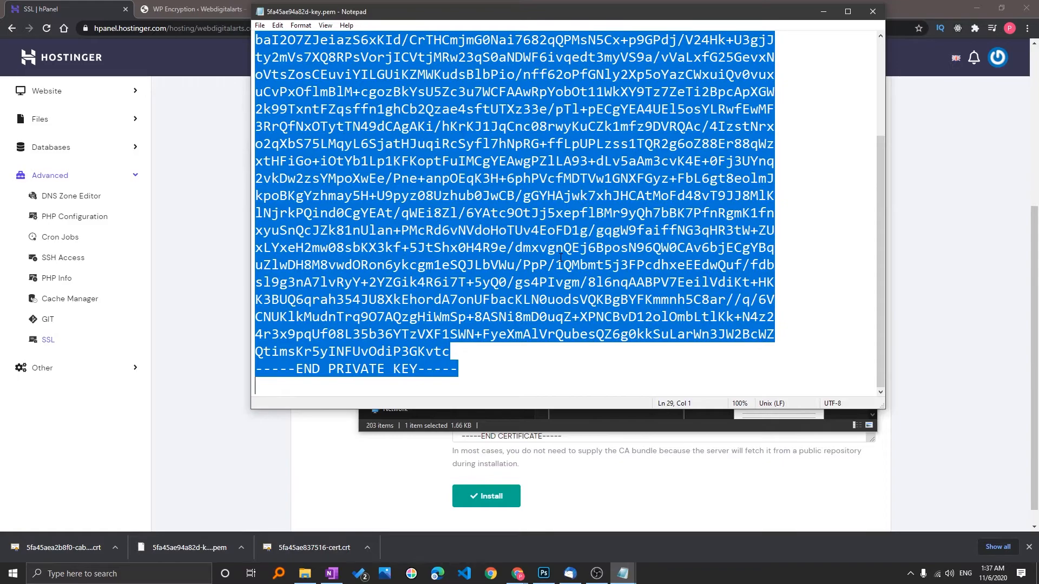
pyautogui.click(325, 464)
pyautogui.click(592, 260)
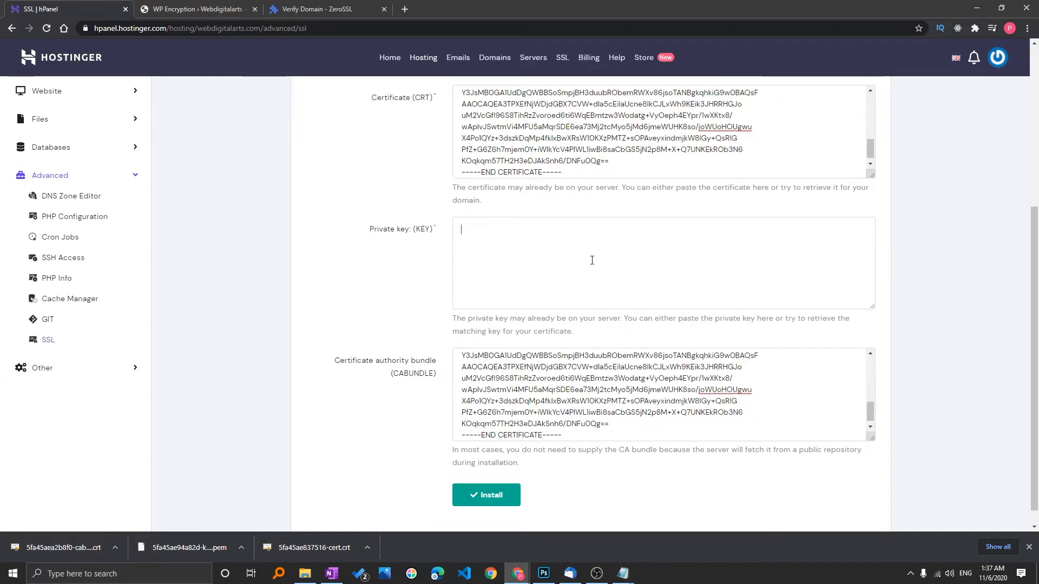
pyautogui.hotkey('ctrl', 'v')
# Install the custom SSL certificate for webdigitalarts.com and force HTTPS on the domain
pyautogui.scroll(-1, 590, 261)
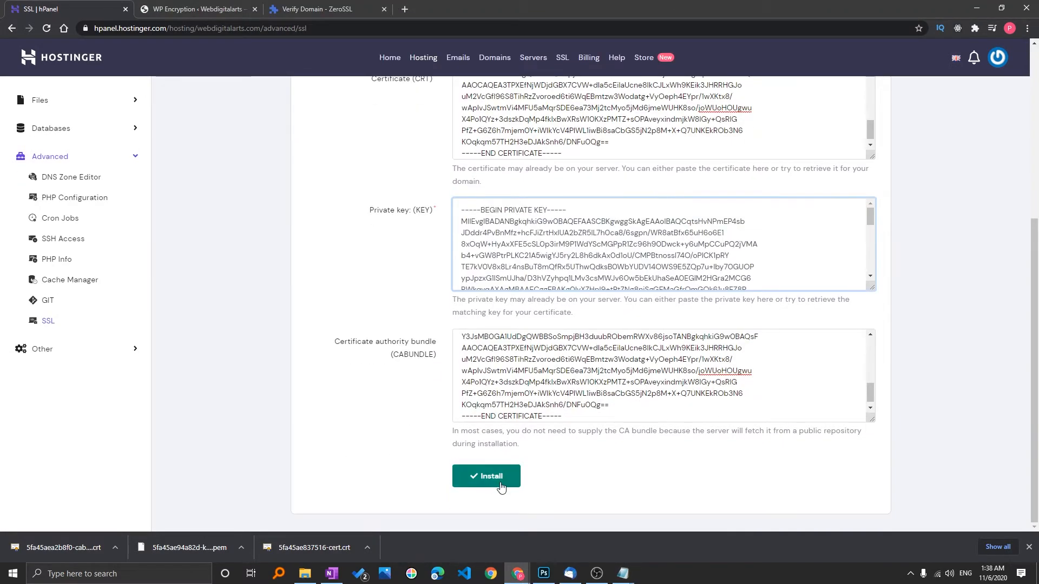
pyautogui.click(494, 476)
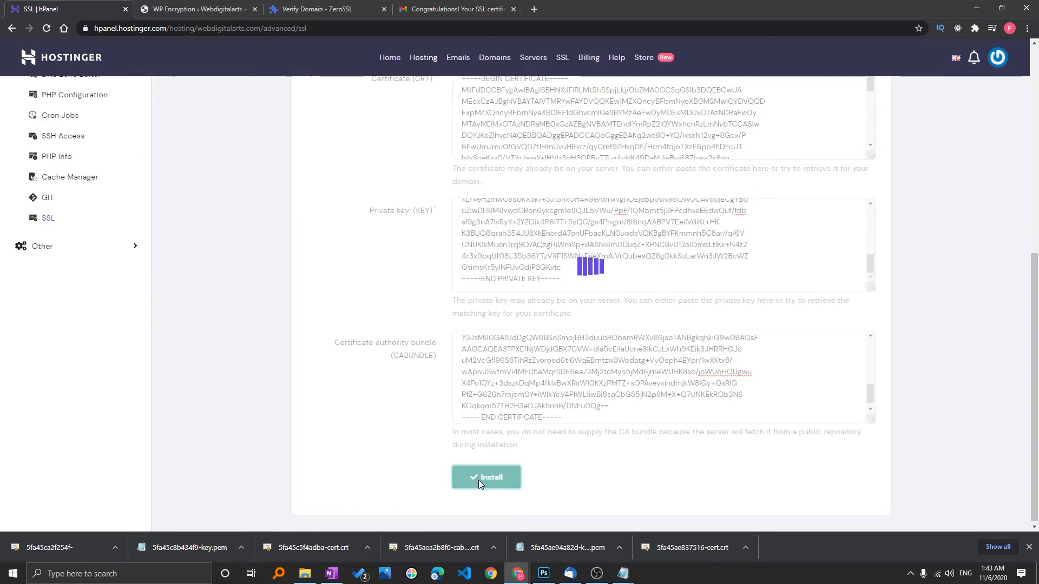
pyautogui.click(479, 484)
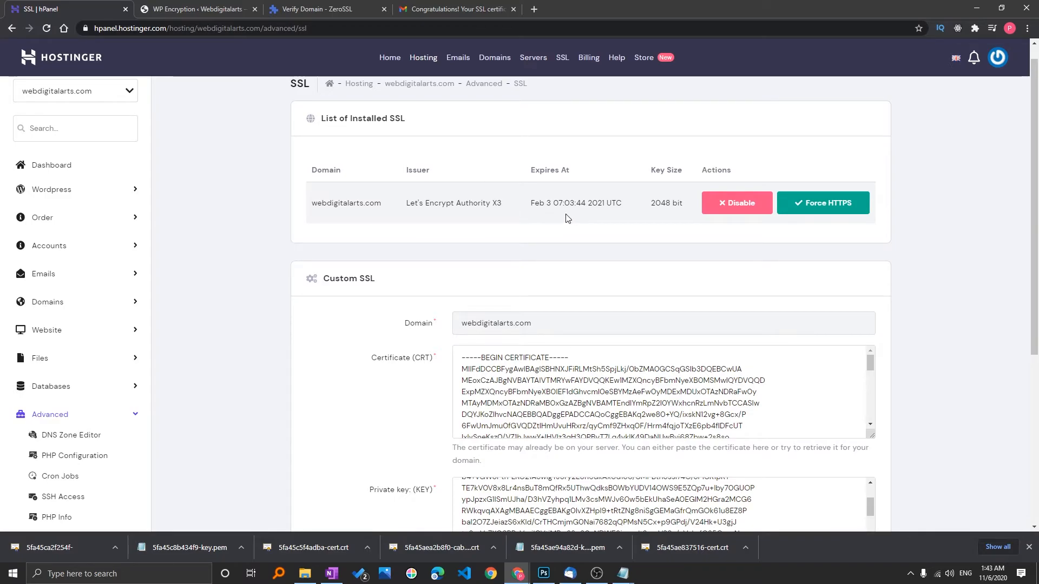
pyautogui.click(832, 201)
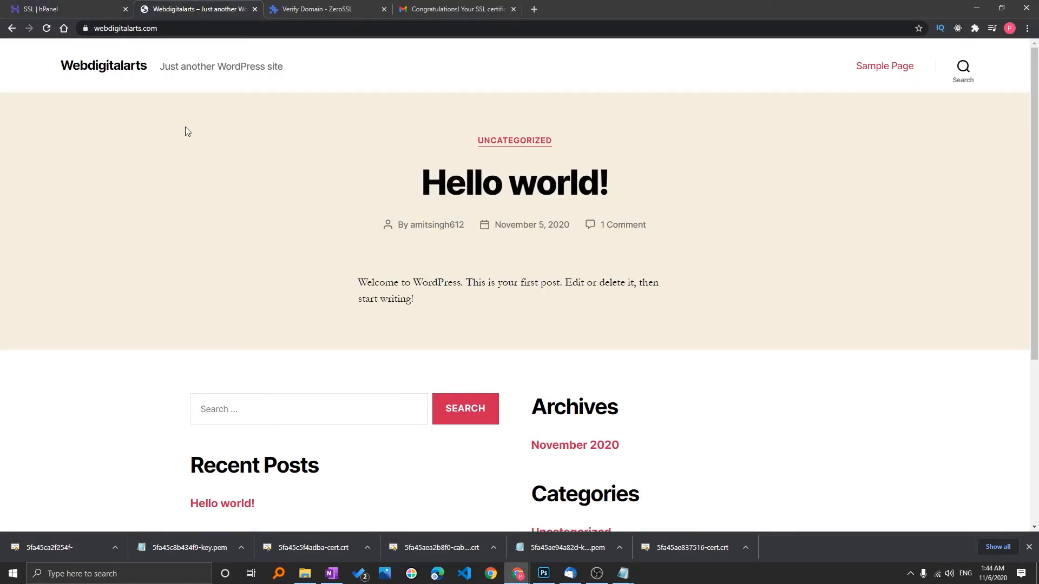
# Return to Hostinger's SSL page and review the installed certificate entry and the Custom SSL fields
pyautogui.click(43, 9)
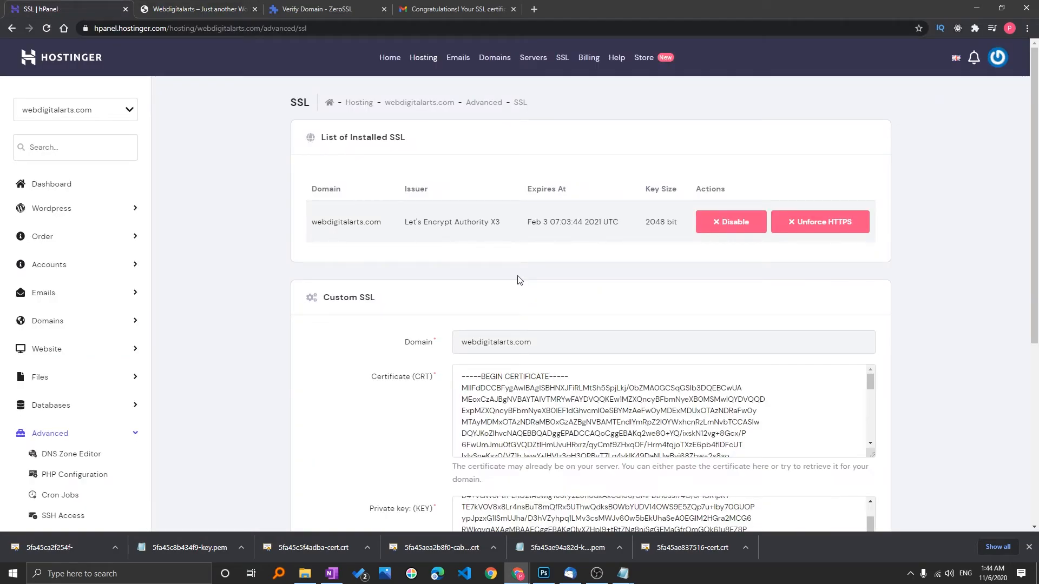
pyautogui.scroll(-5, 453, 243)
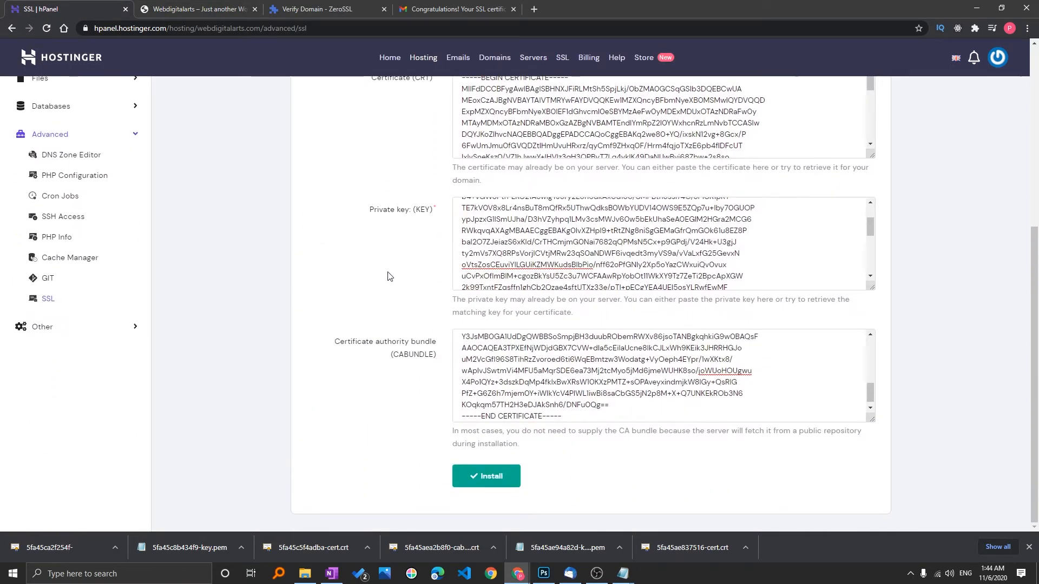
# Recheck the certificate, private key and CA bundle fields and the installed SSL entry for webdigitalarts.com
pyautogui.scroll(3, 389, 279)
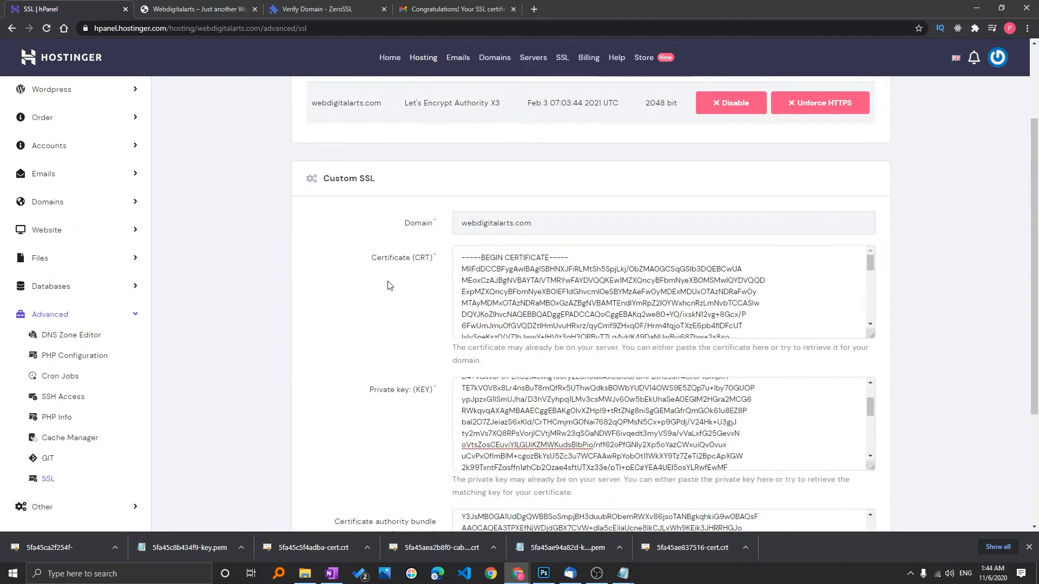
pyautogui.scroll(2, 390, 286)
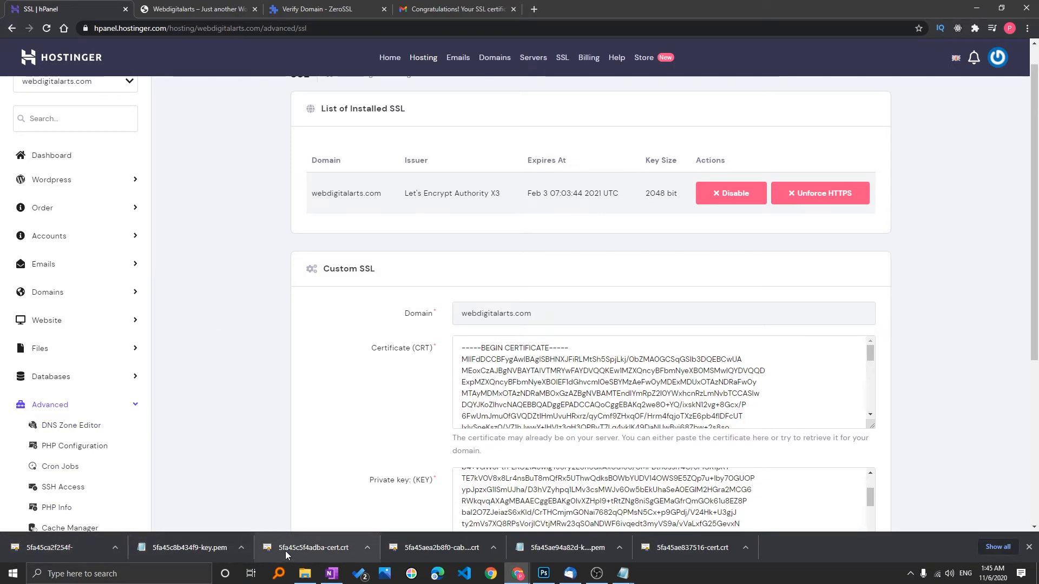
pyautogui.scroll(-3, 353, 351)
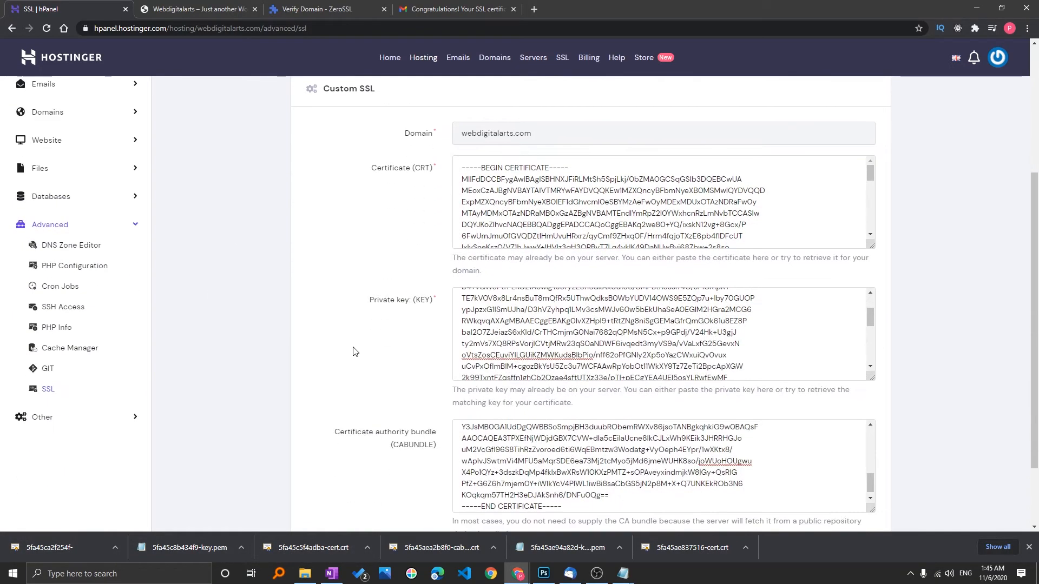
pyautogui.scroll(-2, 265, 481)
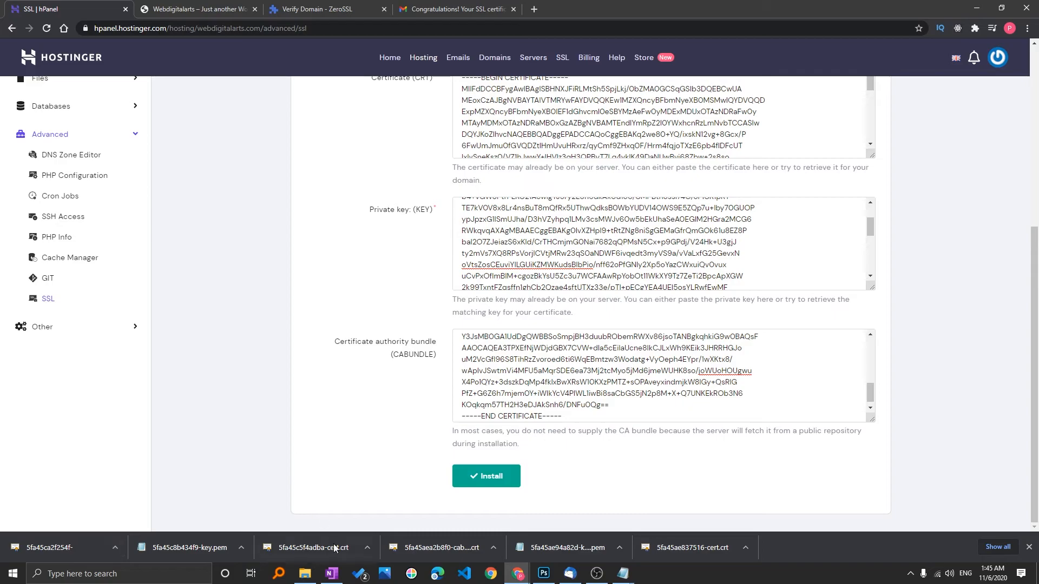
pyautogui.scroll(3, 371, 430)
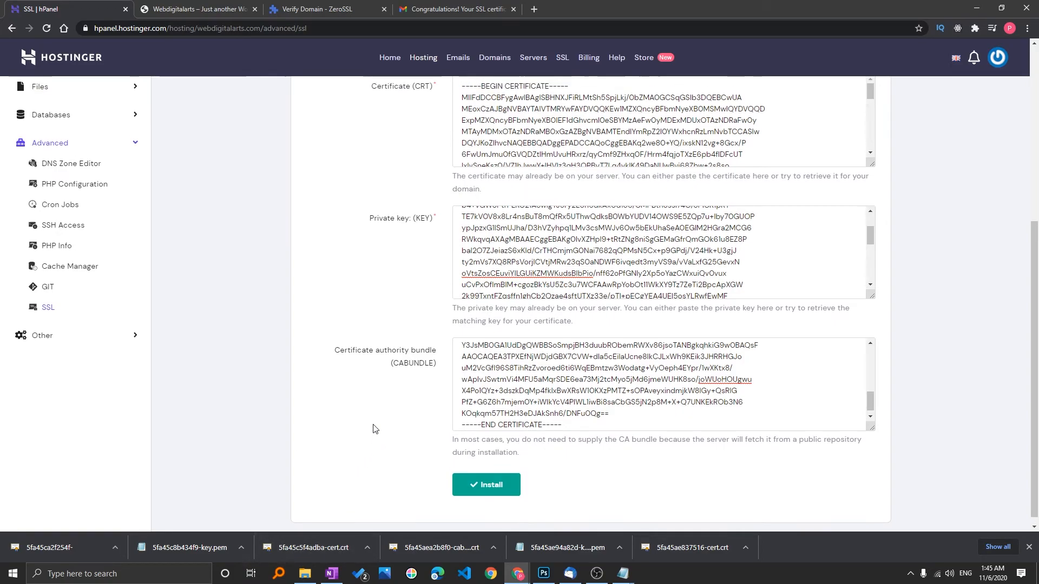
pyautogui.scroll(-3, 414, 357)
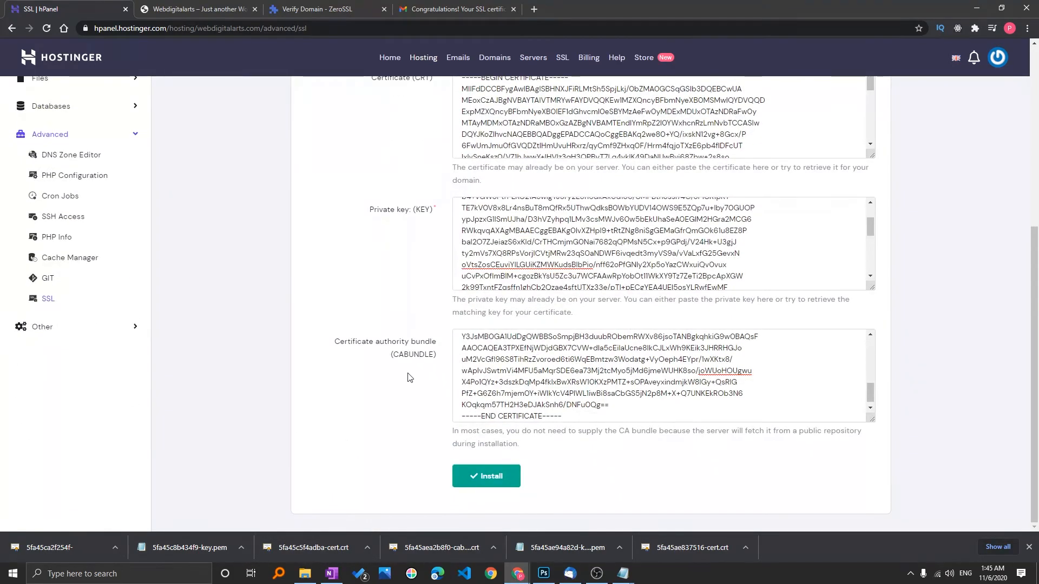
pyautogui.scroll(7, 389, 302)
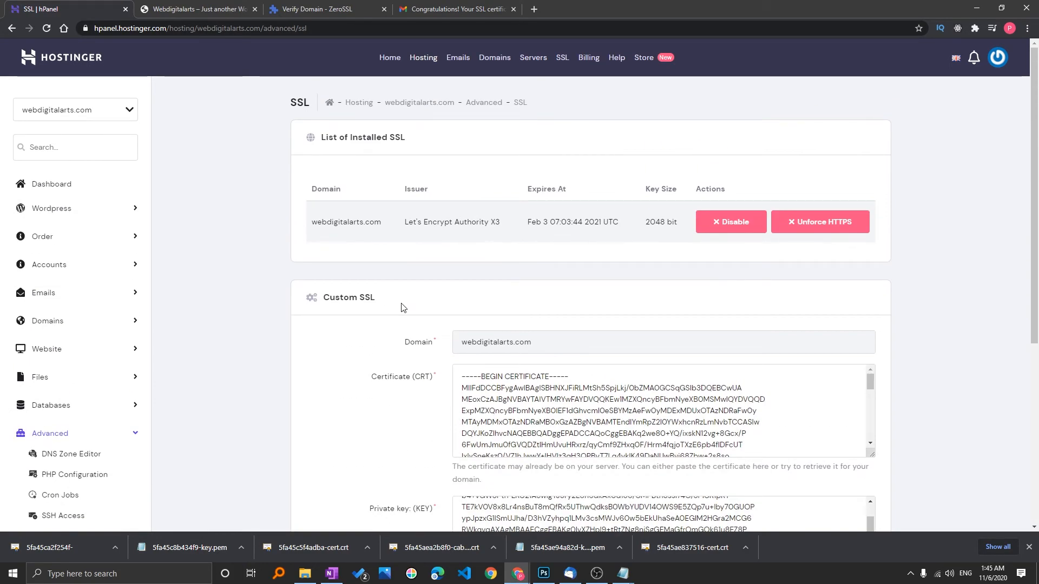
# Switch to the webdigitalarts.com homepage and select its web address to check the secure connection
pyautogui.click(200, 7)
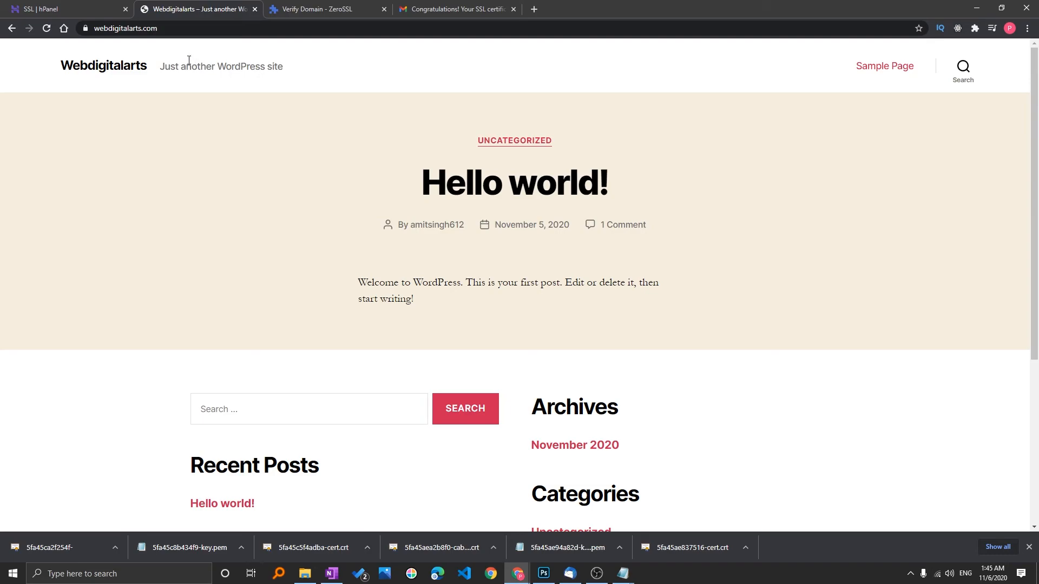
pyautogui.click(173, 31)
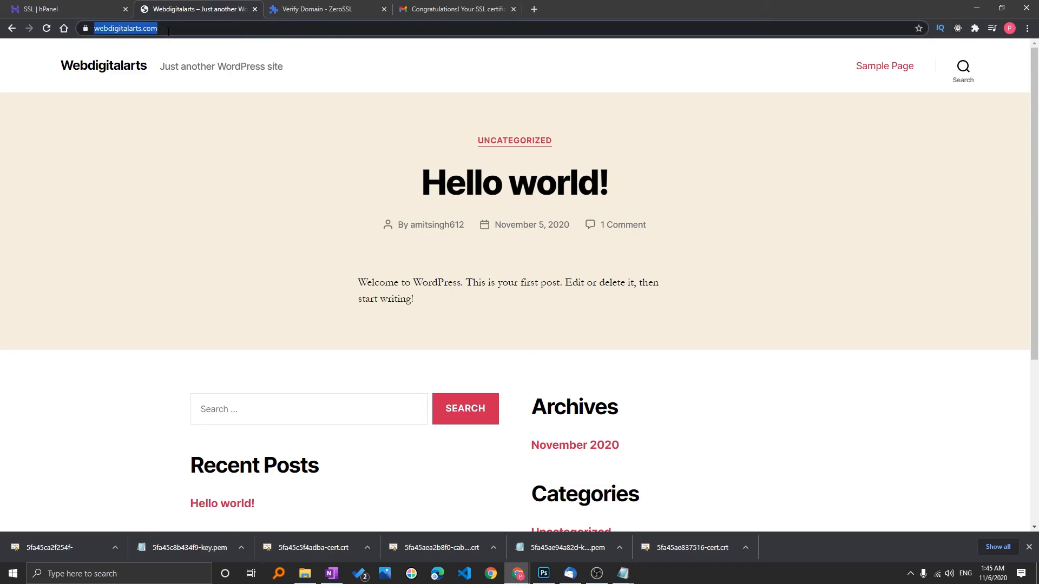